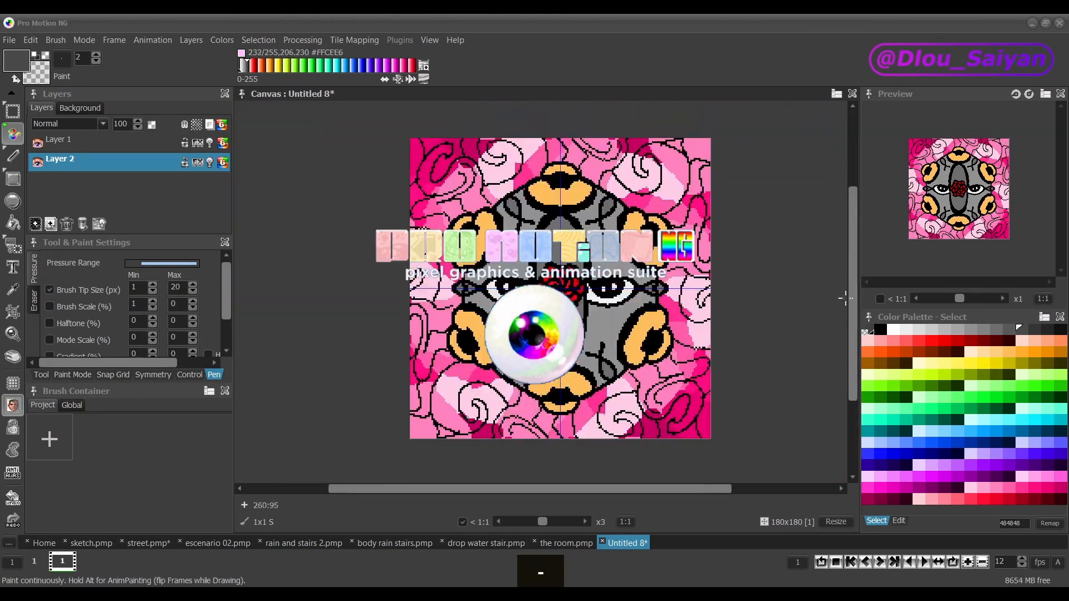
{"action": "key", "text": "ctrl+z"}
{"action": "key", "text": "ctrl+z"}
{"action": "key", "text": "plus"}
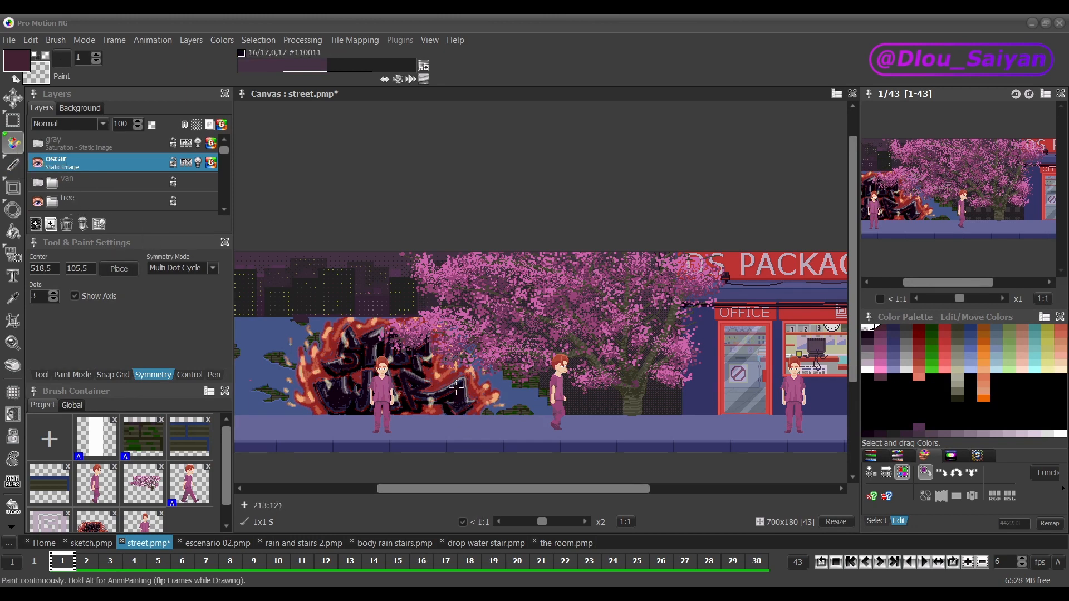
Step: Pick the dark purple of the graffiti lettering as the primary colour with the pipette
{"action": "key", "text": "ctrl"}
{"action": "key", "text": "ctrl"}
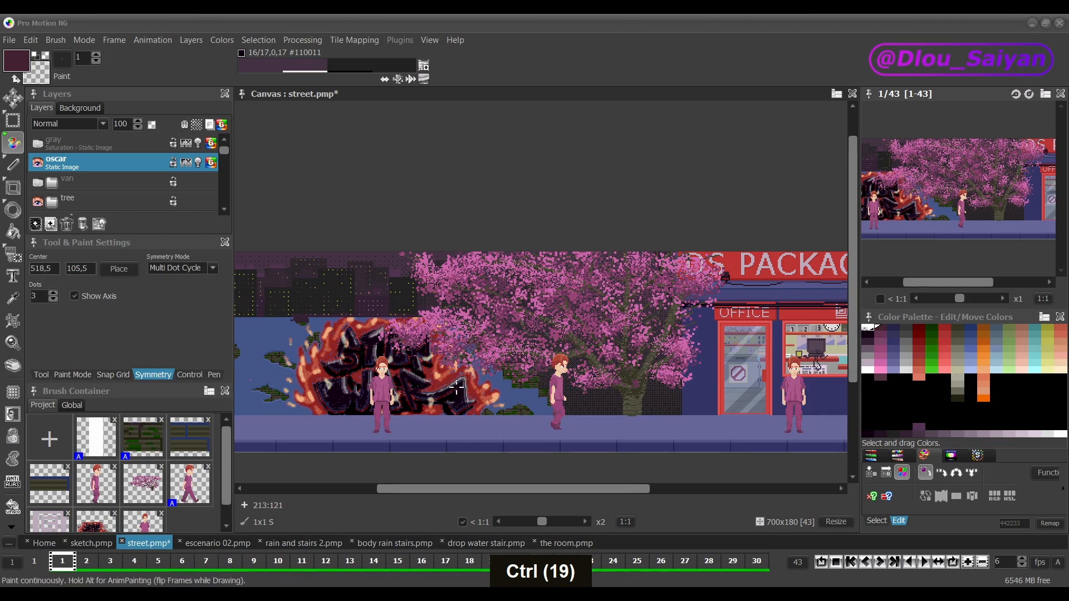
{"action": "key", "text": "ctrl"}
{"action": "key", "text": "ctrl"}
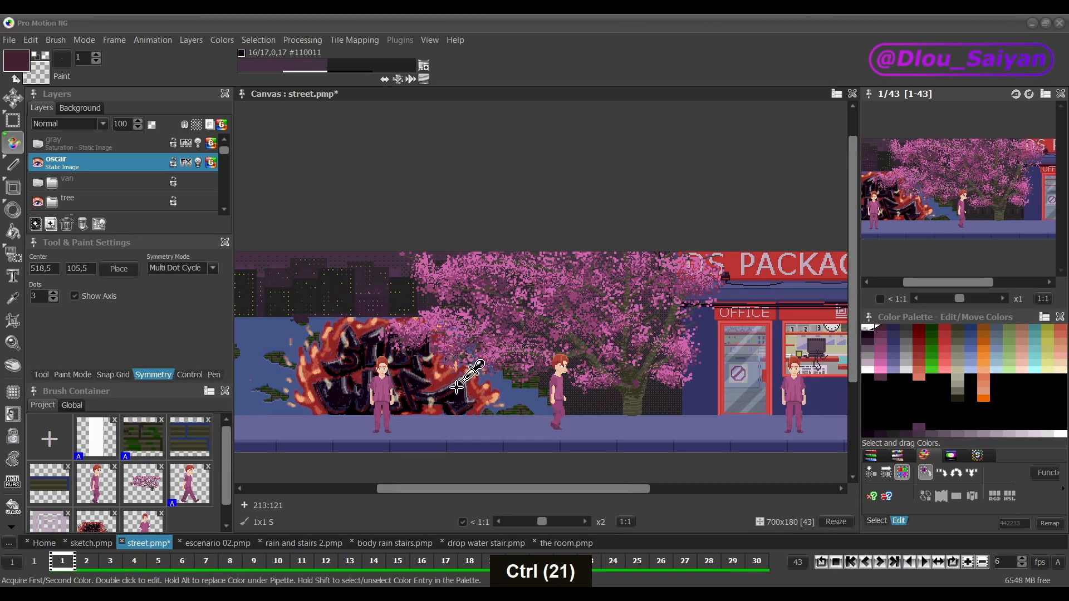
{"action": "left_click", "coordinate": [456, 388], "text": "ctrl"}
{"action": "left_click", "coordinate": [457, 387], "text": "ctrl"}
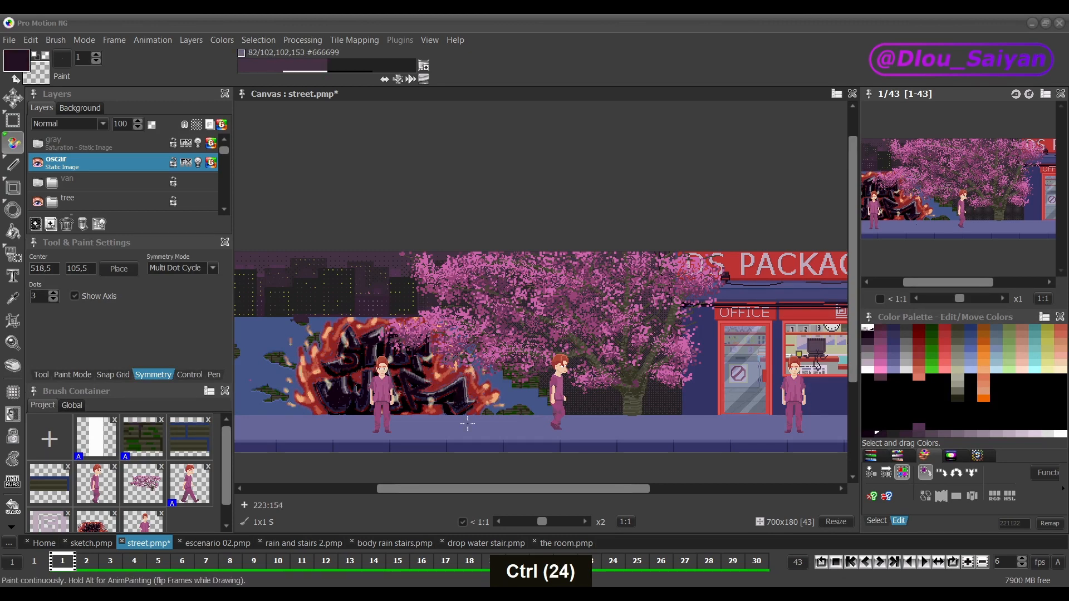
Step: Pick the graffiti's red 992222 as the primary colour and the wall's blue as the secondary colour
{"action": "key", "text": "ctrl"}
{"action": "left_click", "coordinate": [439, 382], "text": "ctrl"}
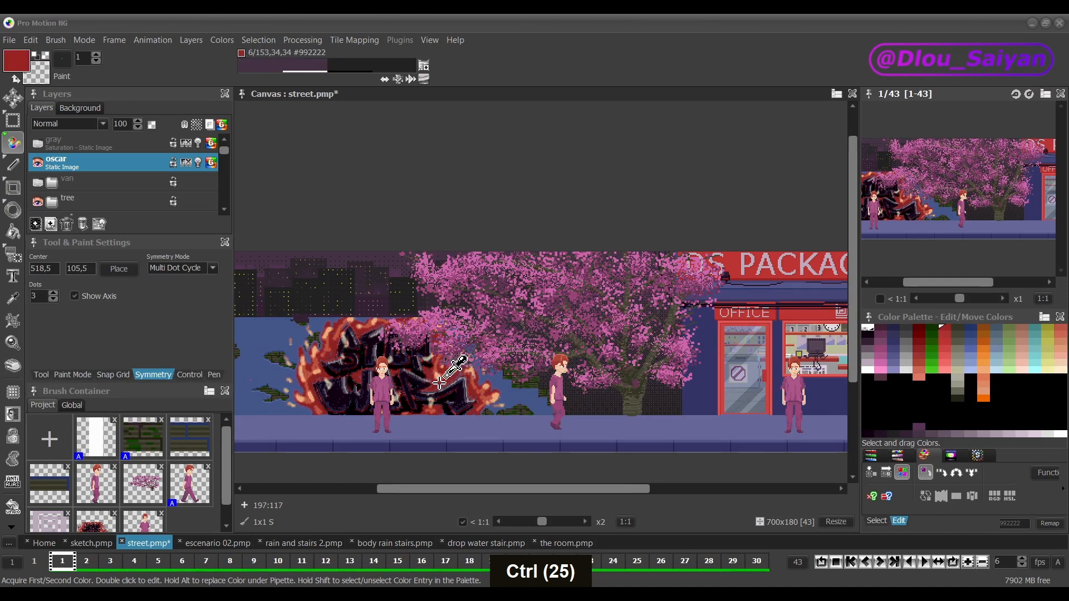
{"action": "right_click", "coordinate": [440, 384], "text": "ctrl"}
{"action": "right_click", "coordinate": [506, 387], "text": "ctrl"}
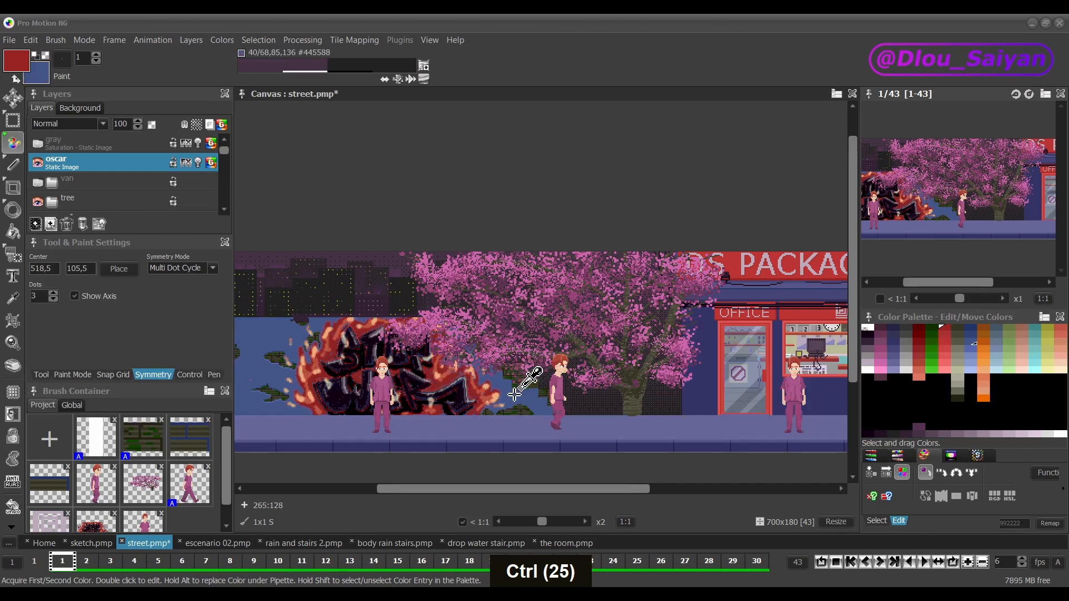
Step: Pick the graffiti's dark blue 222244 as the primary colour, try changing it to 7777AA in the colour editor, and cancel that edit
{"action": "double_click", "coordinate": [453, 391], "text": "ctrl"}
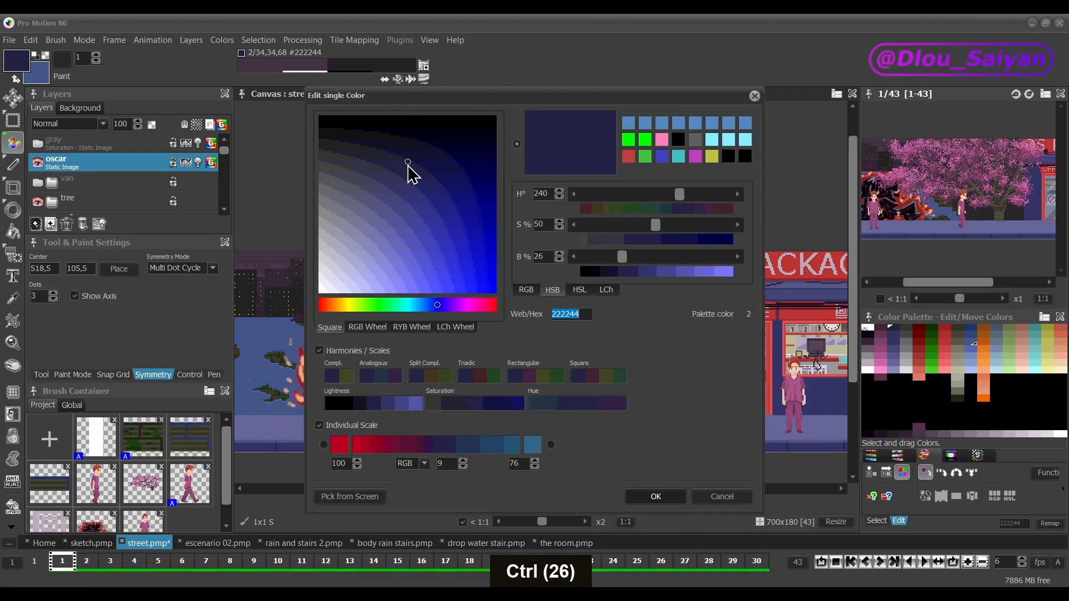
{"action": "mouse_move", "coordinate": [408, 164]}
{"action": "left_mouse_down"}
{"action": "mouse_move", "coordinate": [393, 226]}
{"action": "mouse_move", "coordinate": [374, 230]}
{"action": "left_mouse_up"}
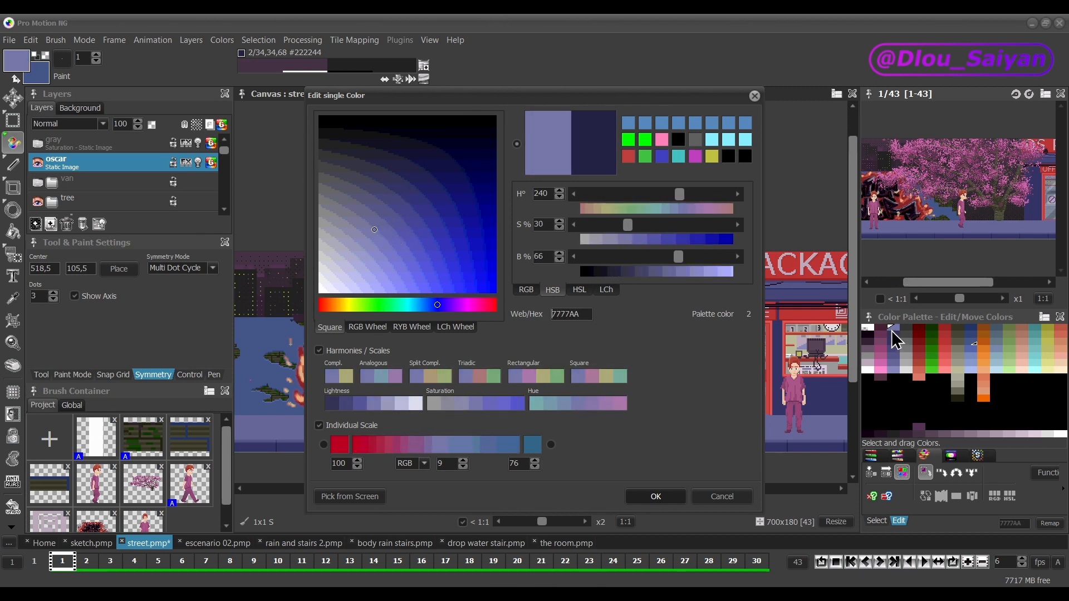
{"action": "left_click", "coordinate": [722, 498]}
Step: Try replacing the pink under the pipette on the front-facing character's shirt with the dark blue primary colour, and undo it
{"action": "scroll", "coordinate": [387, 312], "scroll_direction": "up", "scroll_amount": 3}
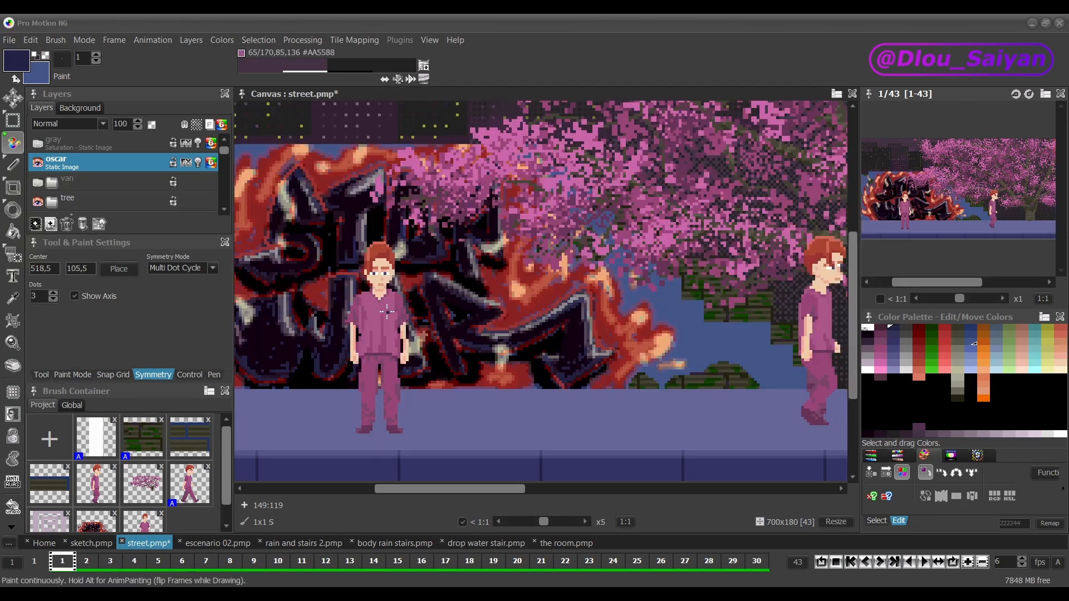
{"action": "key", "text": "ctrl+alt"}
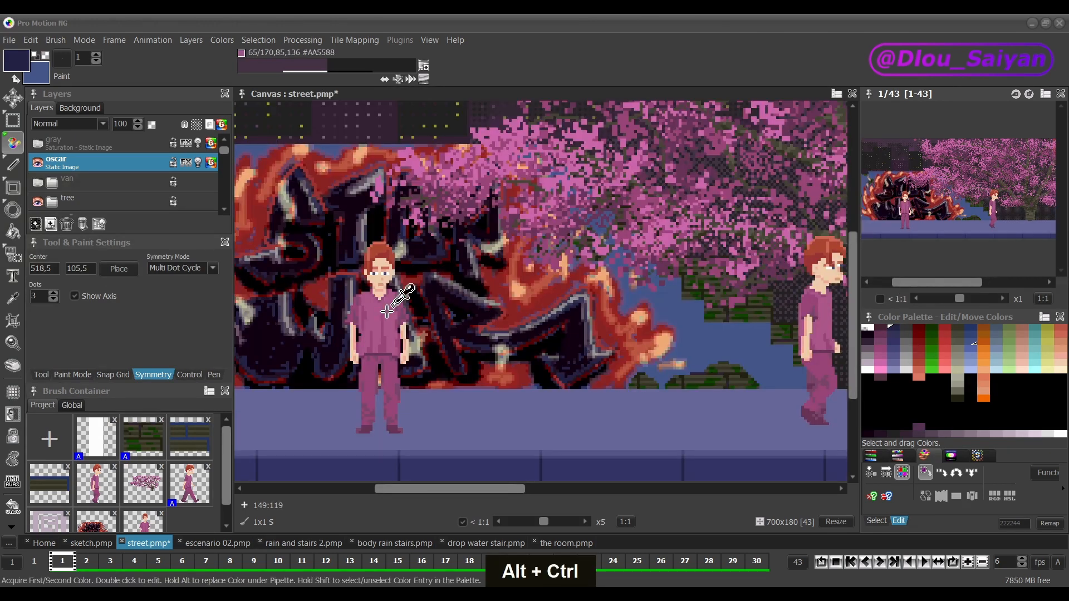
{"action": "left_click", "coordinate": [387, 312], "text": "ctrl+alt"}
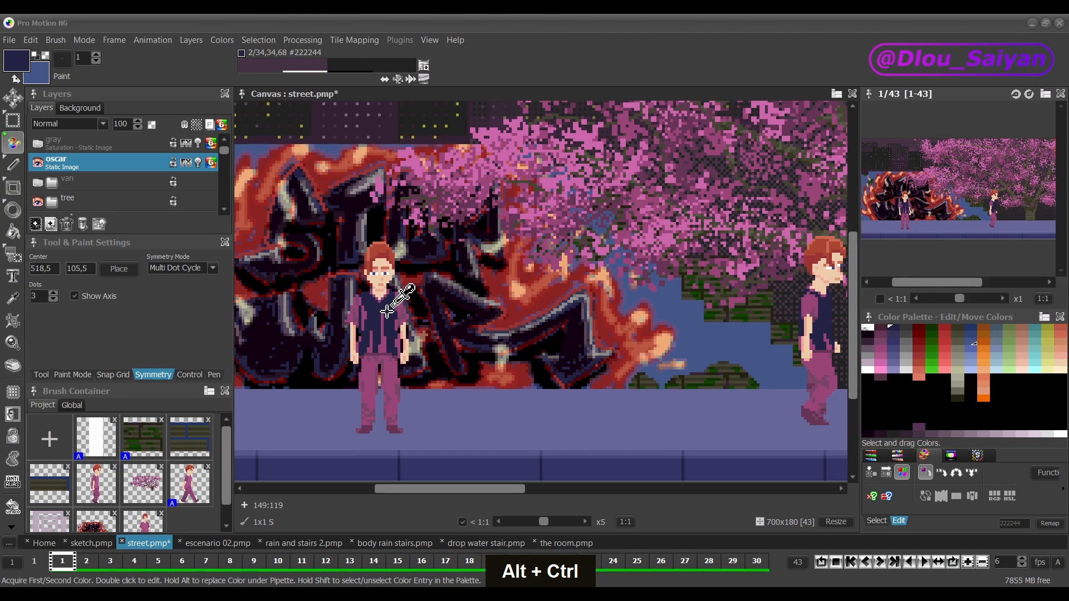
{"action": "key", "text": "ctrl+z"}
{"action": "key", "text": "ctrl+z"}
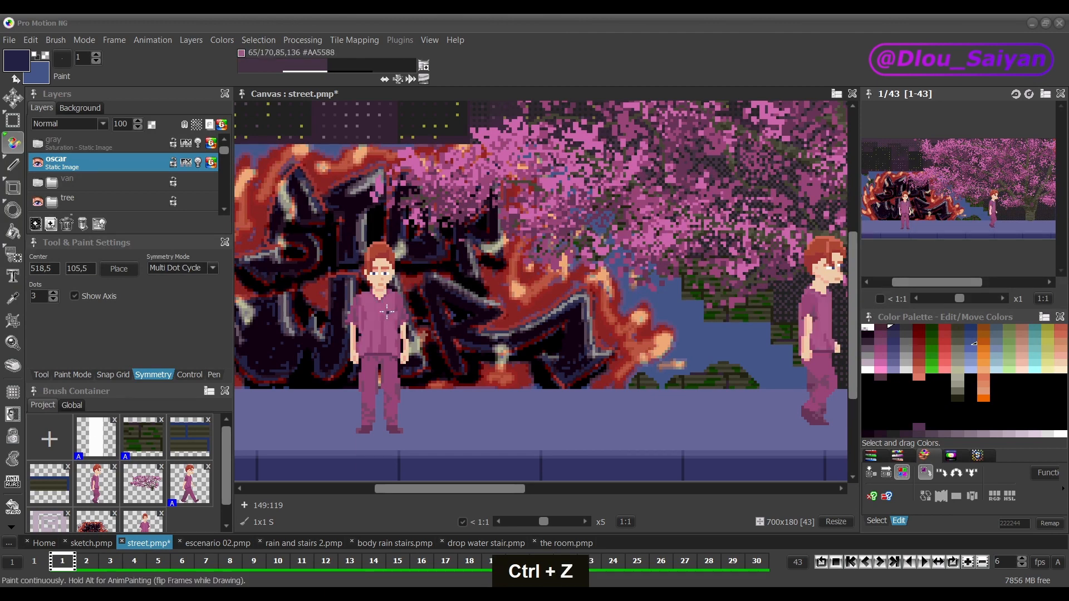
Step: Try replacing the same shirt pink with the blue secondary colour, and undo it
{"action": "key", "text": "ctrl"}
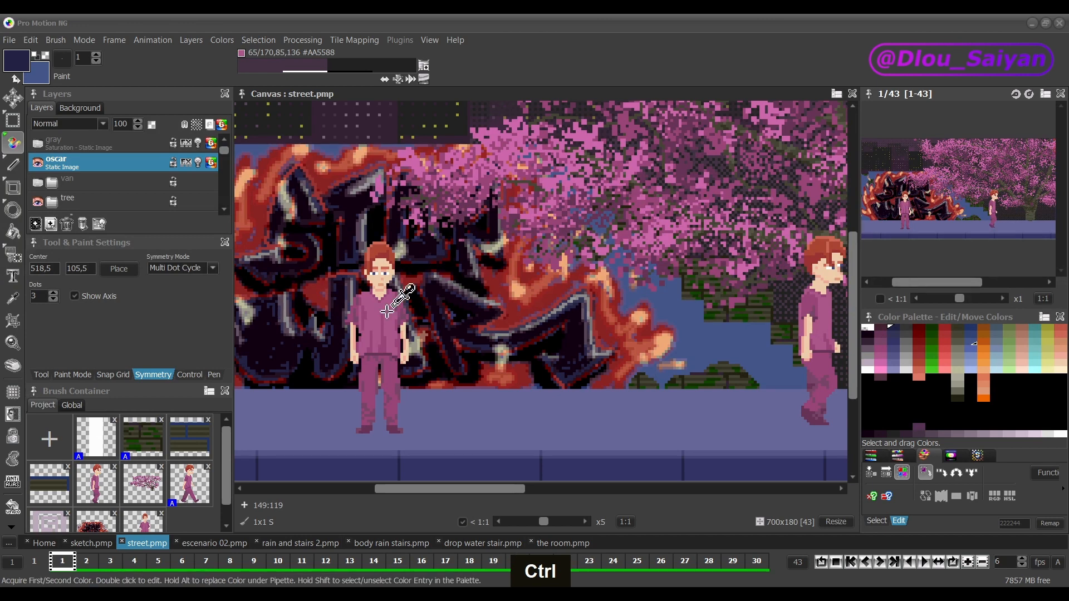
{"action": "key", "text": "alt"}
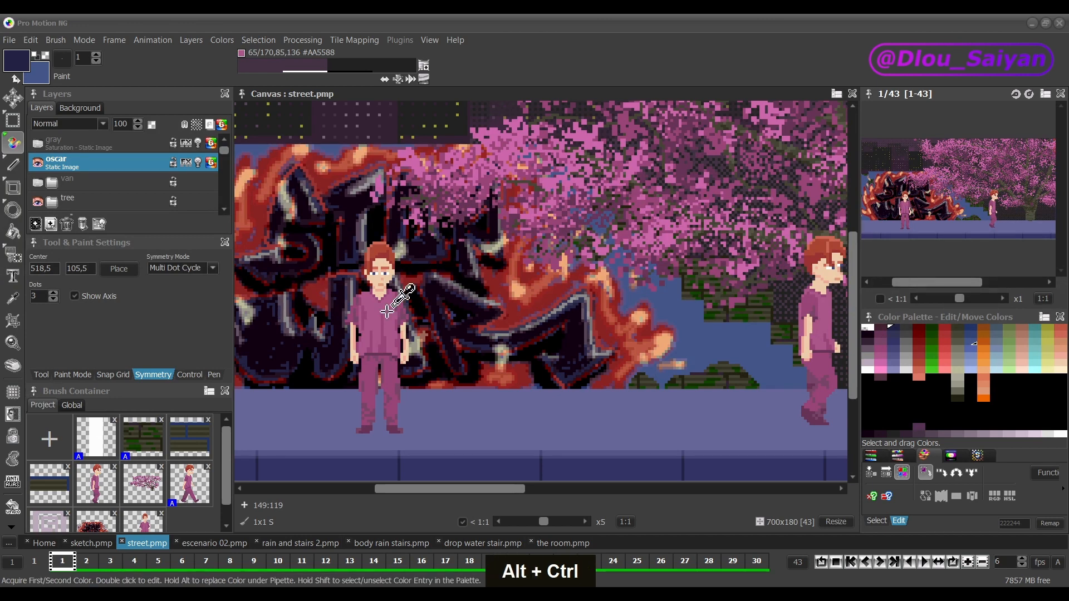
{"action": "left_click", "coordinate": [387, 312], "text": "ctrl+alt"}
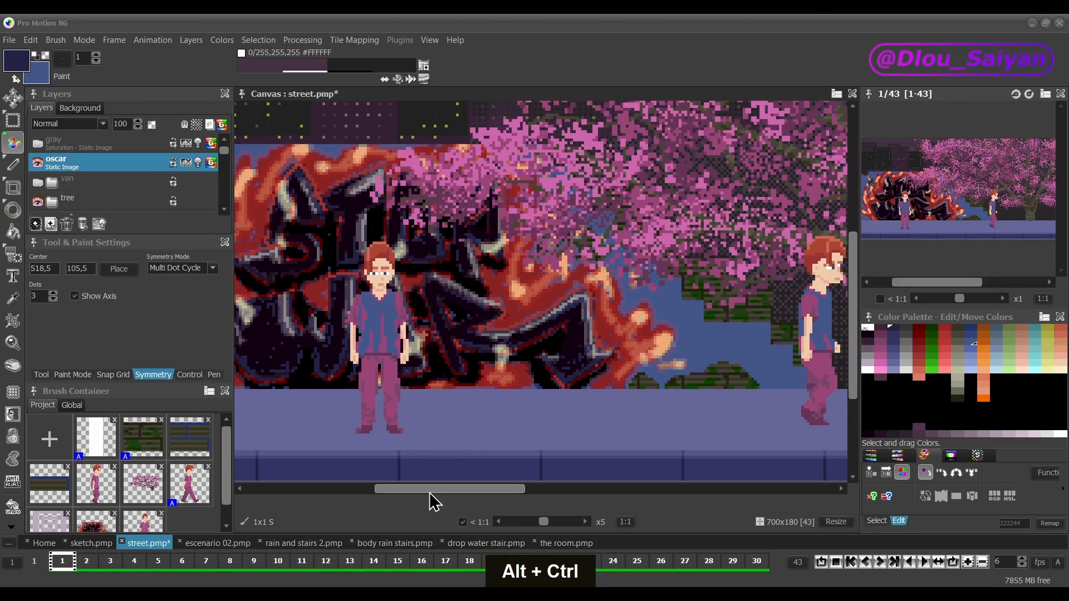
{"action": "mouse_move", "coordinate": [431, 490]}
{"action": "left_mouse_down"}
{"action": "mouse_move", "coordinate": [662, 490]}
{"action": "mouse_move", "coordinate": [429, 477]}
{"action": "left_mouse_up"}
{"action": "key", "text": "ctrl+z"}
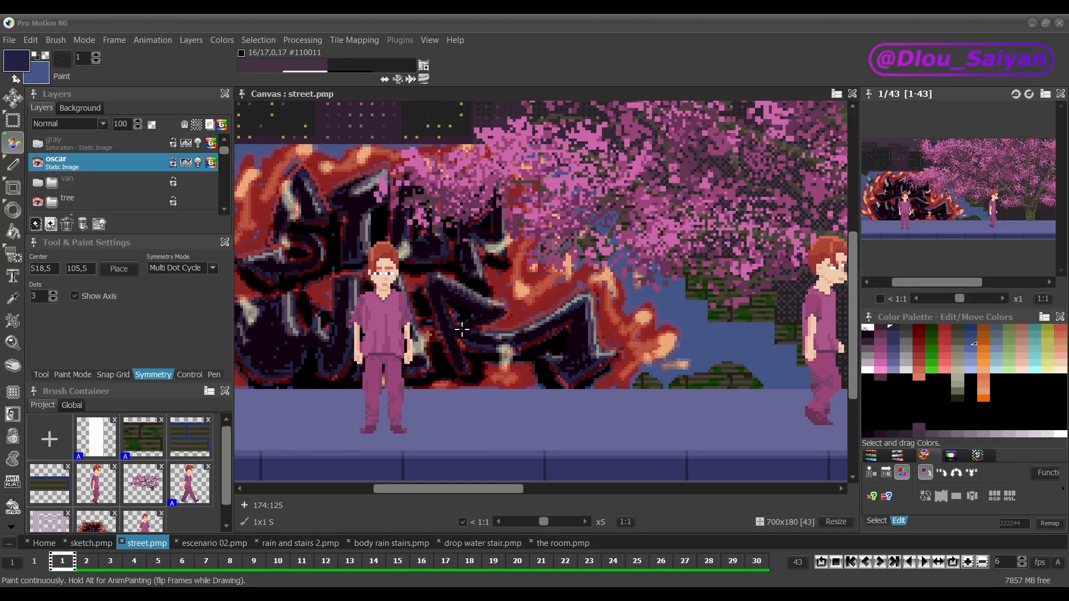
Step: Select the palette entries of several colours sampled from the street scene with the pipette
{"action": "key", "text": "ctrl+shift"}
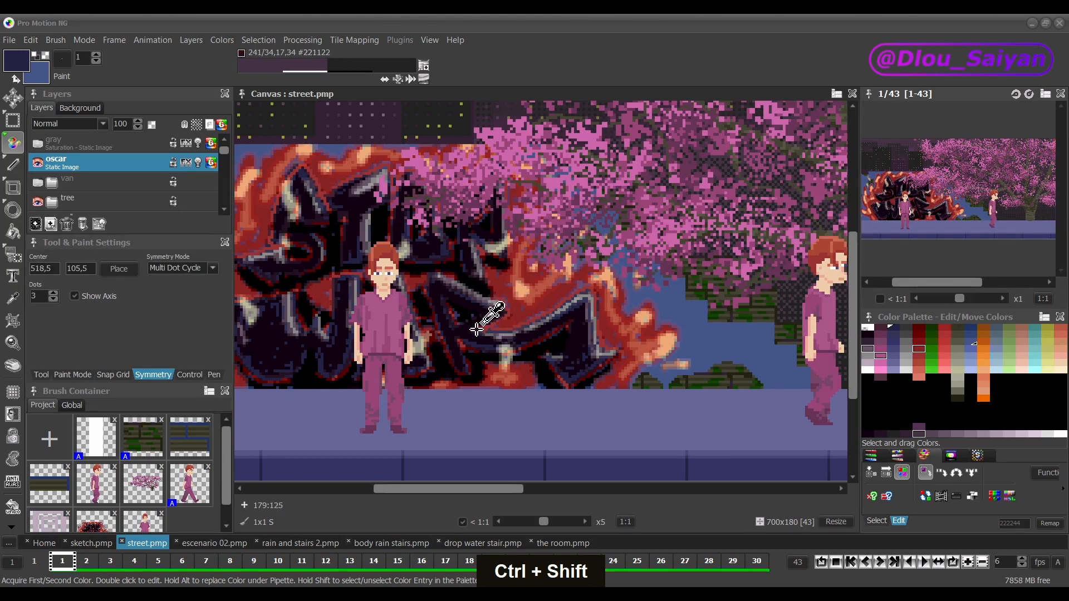
Step: Set the Color Picker tool to sample from All layers, after trying Current and Current and below
{"action": "left_click", "coordinate": [18, 307]}
{"action": "left_click", "coordinate": [42, 375]}
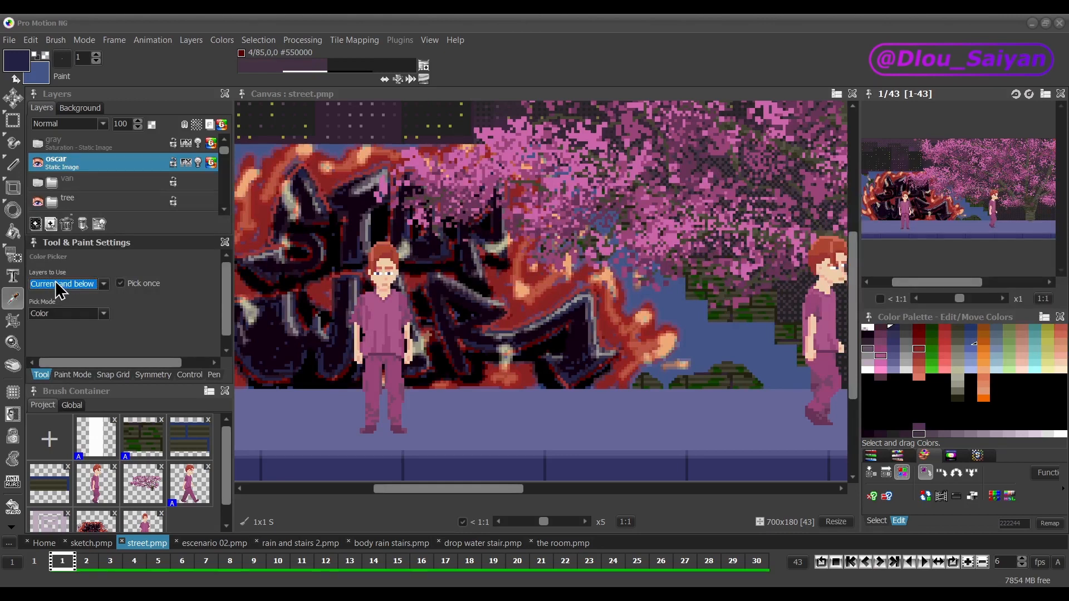
{"action": "left_click", "coordinate": [104, 284]}
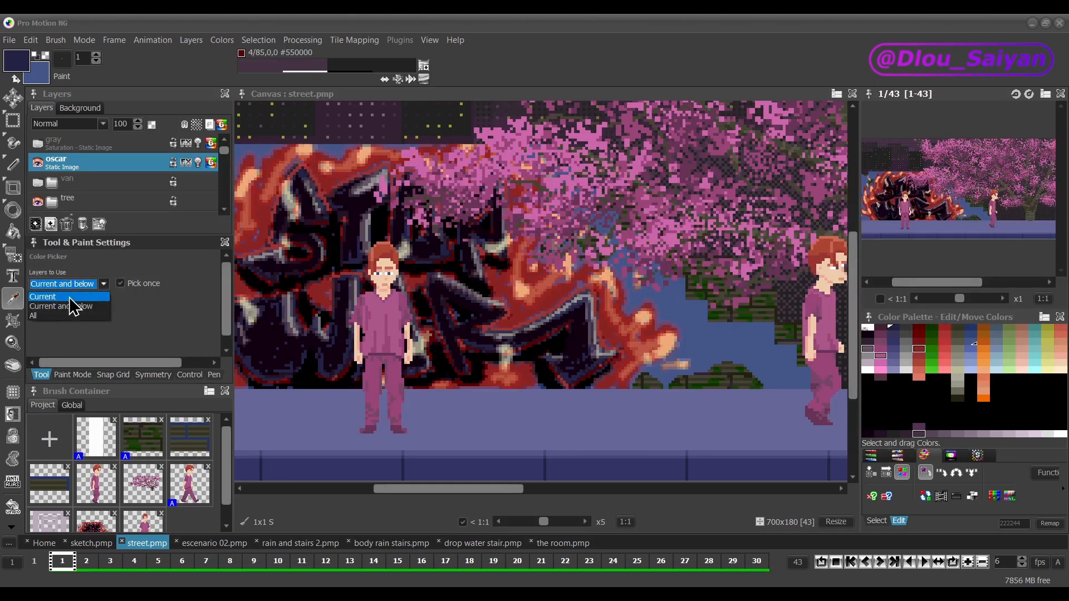
{"action": "left_click", "coordinate": [69, 298]}
{"action": "left_click", "coordinate": [104, 285]}
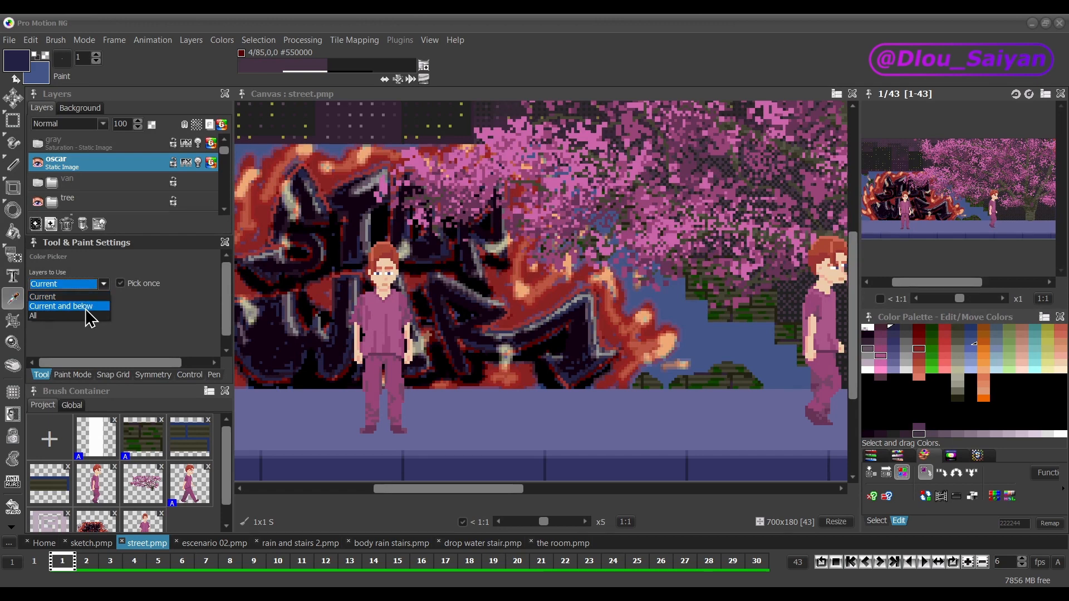
{"action": "left_click", "coordinate": [86, 308]}
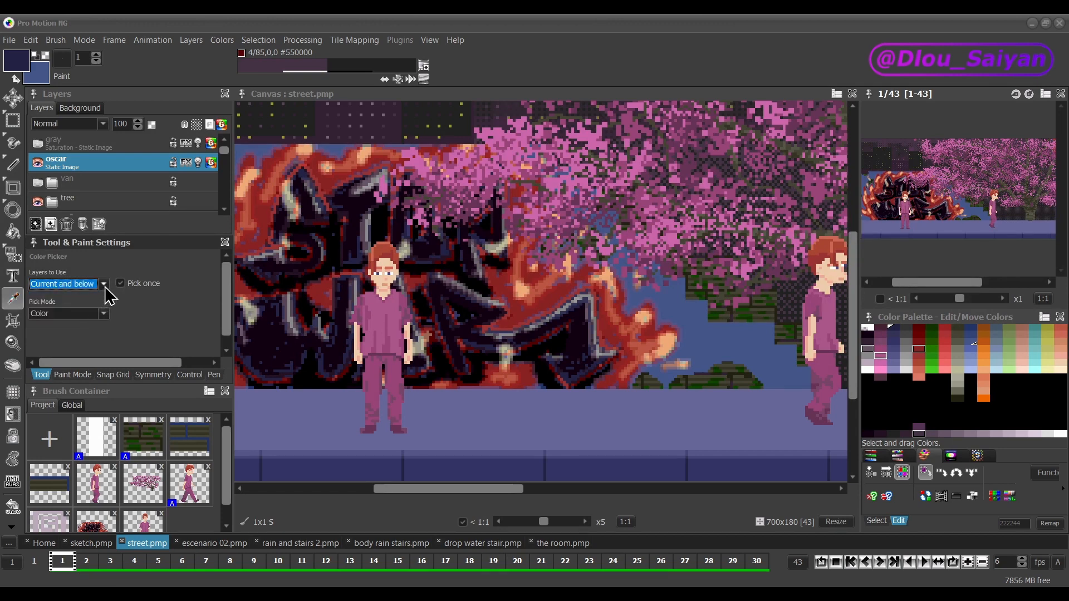
{"action": "left_click", "coordinate": [103, 284]}
{"action": "left_click", "coordinate": [82, 316]}
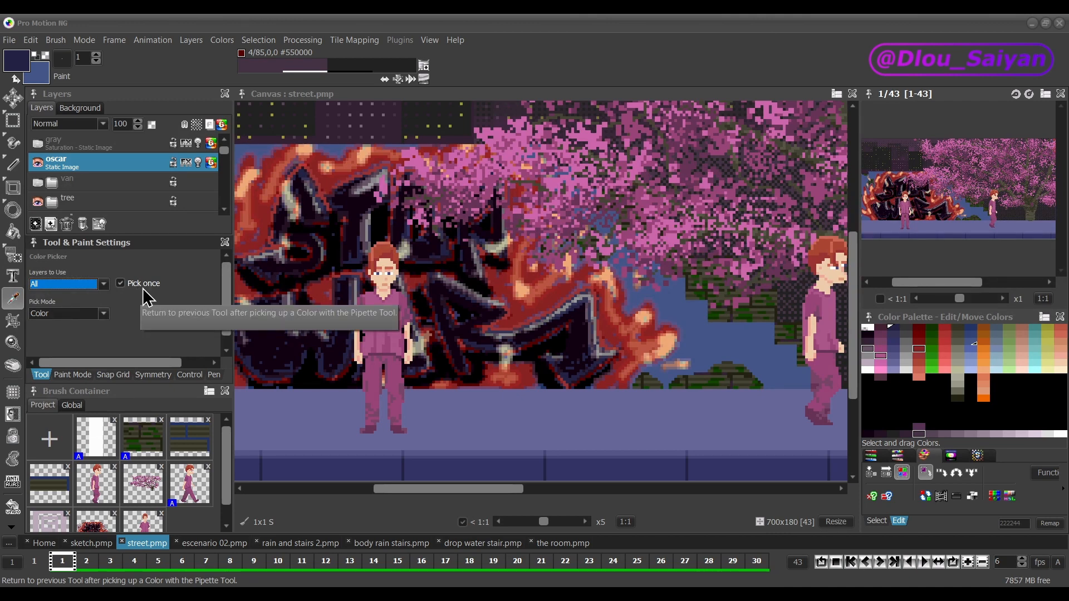
Step: Switch to continuous drawing and back to the Color Picker, and pick the graffiti's dark purple 221122 as the primary colour
{"action": "left_click", "coordinate": [11, 149]}
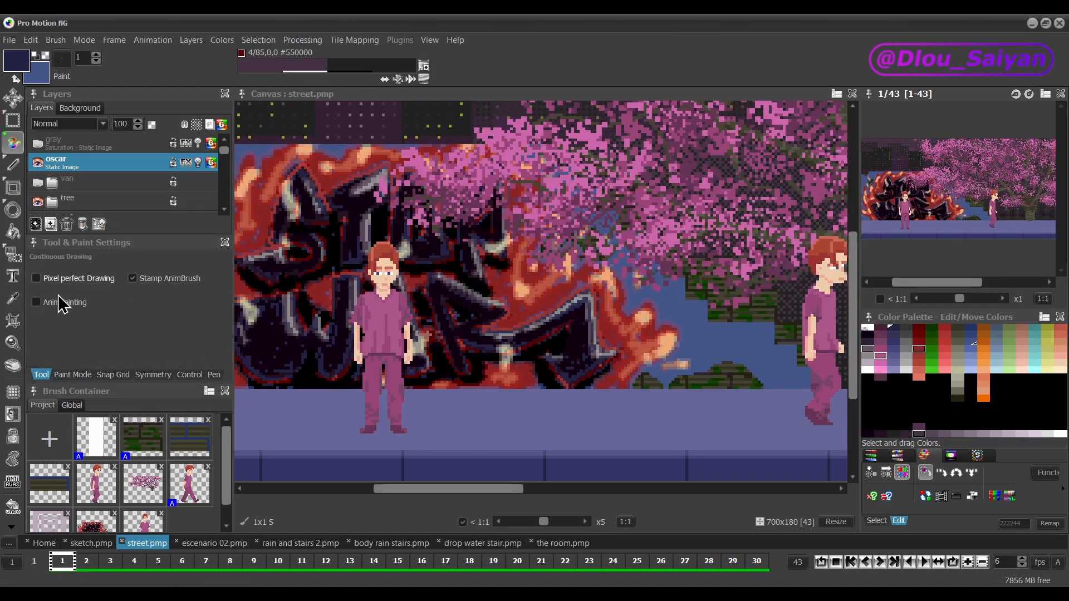
{"action": "left_click", "coordinate": [12, 299]}
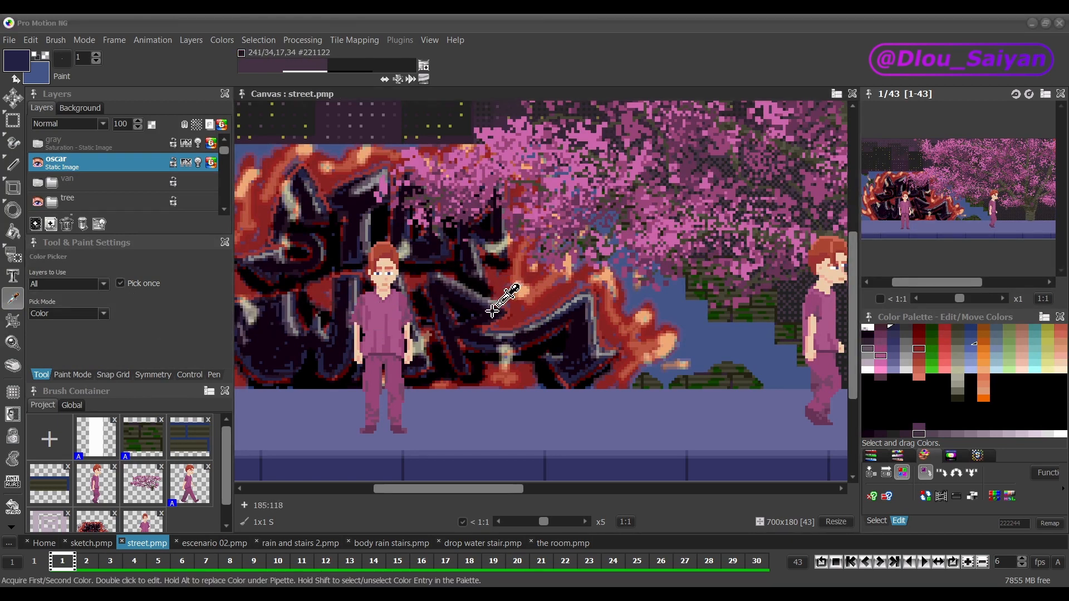
{"action": "left_click", "coordinate": [456, 303]}
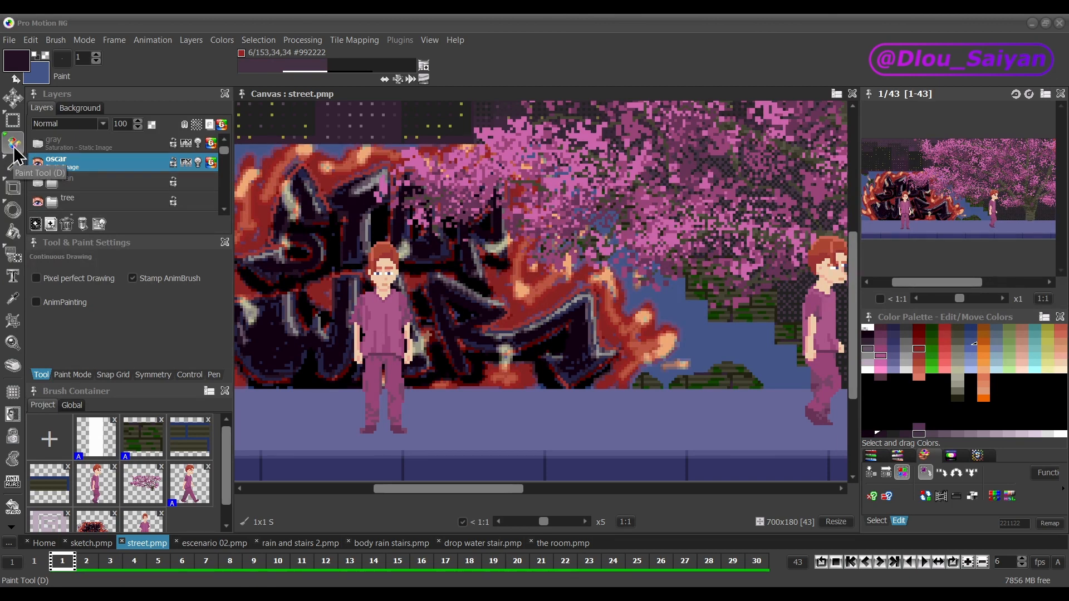
Step: Review the Color Picker's Pick Mode options and leave it on Color
{"action": "left_click", "coordinate": [12, 303]}
{"action": "left_click", "coordinate": [39, 373]}
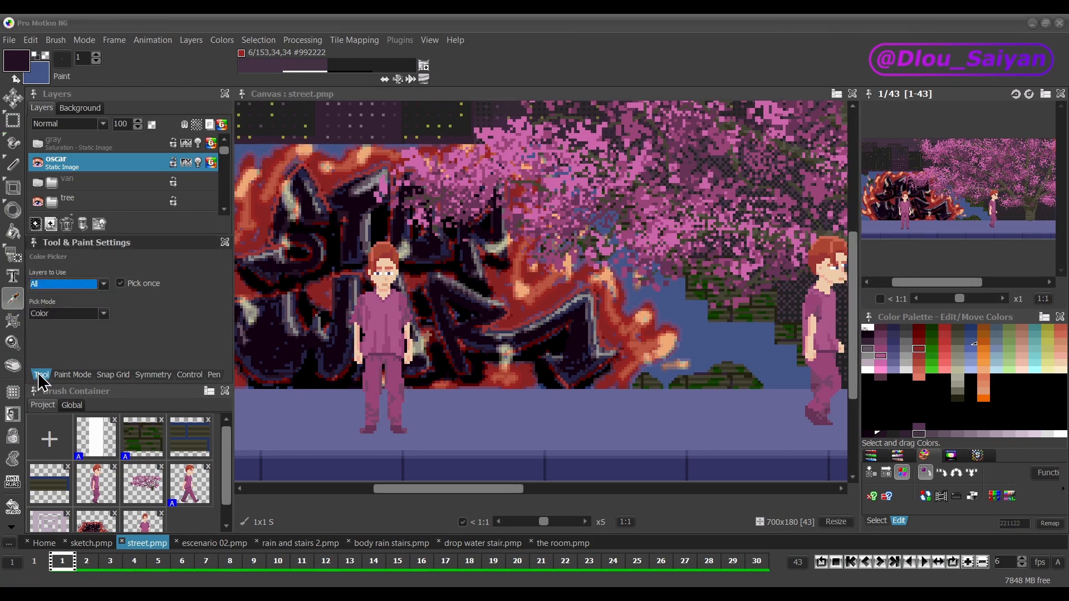
{"action": "left_click", "coordinate": [76, 315]}
{"action": "left_click", "coordinate": [82, 314]}
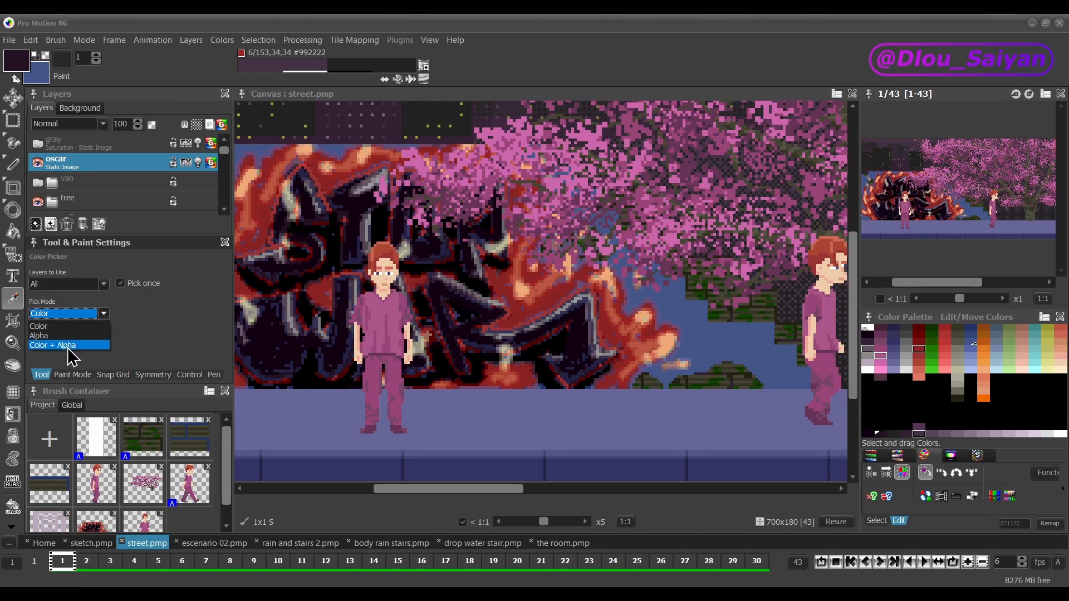
{"action": "left_click", "coordinate": [73, 370]}
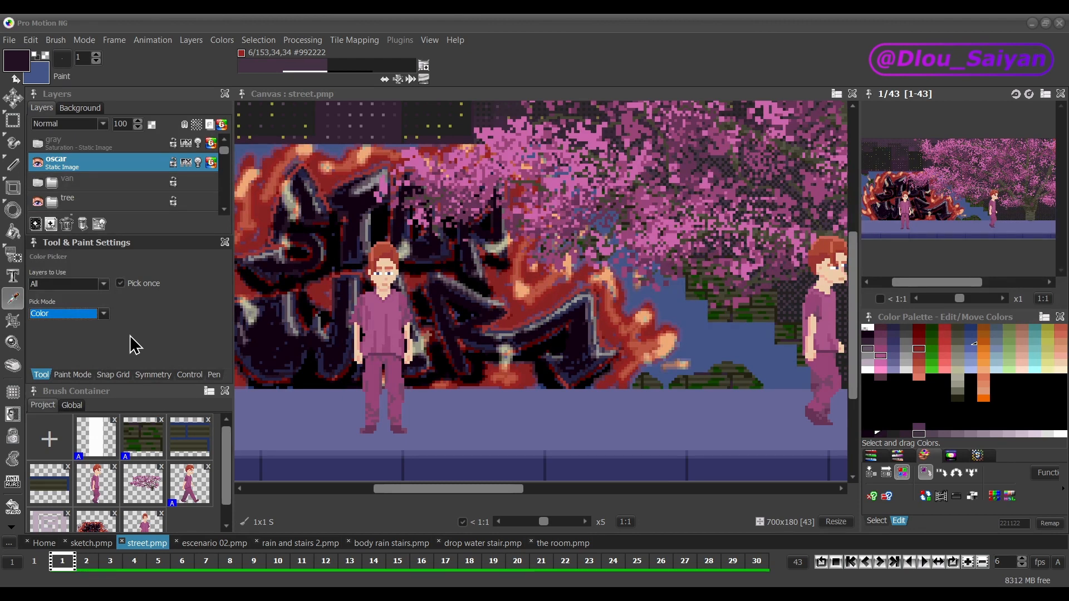
Step: Crop the canvas to a 284x170 area around the packaging shop front, starting at 416:0
{"action": "left_click", "coordinate": [13, 327]}
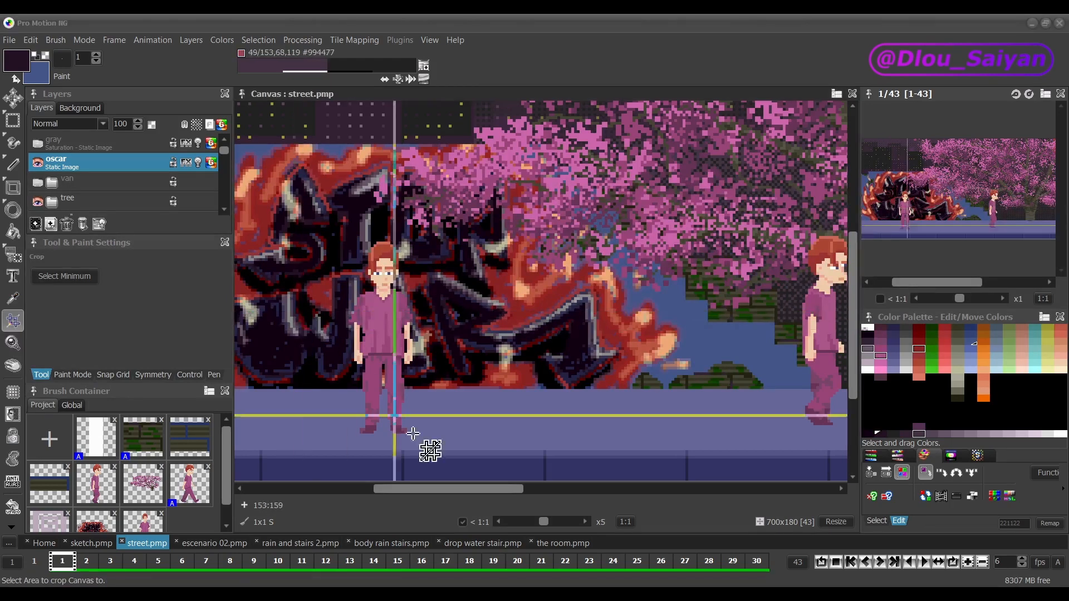
{"action": "left_click_drag", "start_coordinate": [411, 489], "coordinate": [632, 494]}
{"action": "scroll", "coordinate": [625, 386], "scroll_direction": "down", "scroll_amount": 2}
{"action": "left_click_drag", "start_coordinate": [317, 420], "coordinate": [802, 180]}
{"action": "left_click_drag", "start_coordinate": [553, 181], "coordinate": [558, 137]}
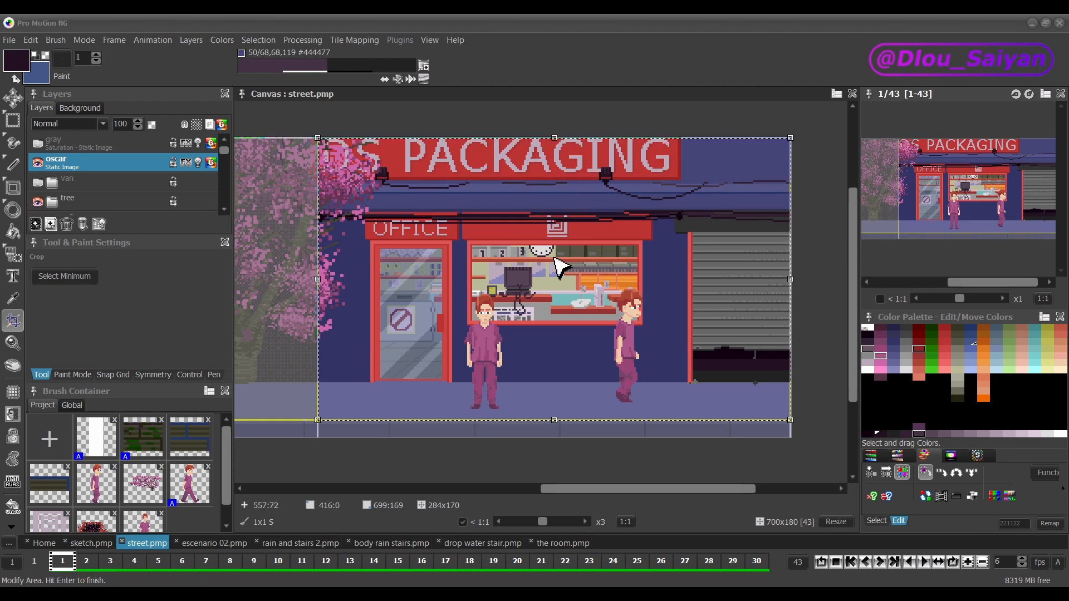
{"action": "key", "text": "Return"}
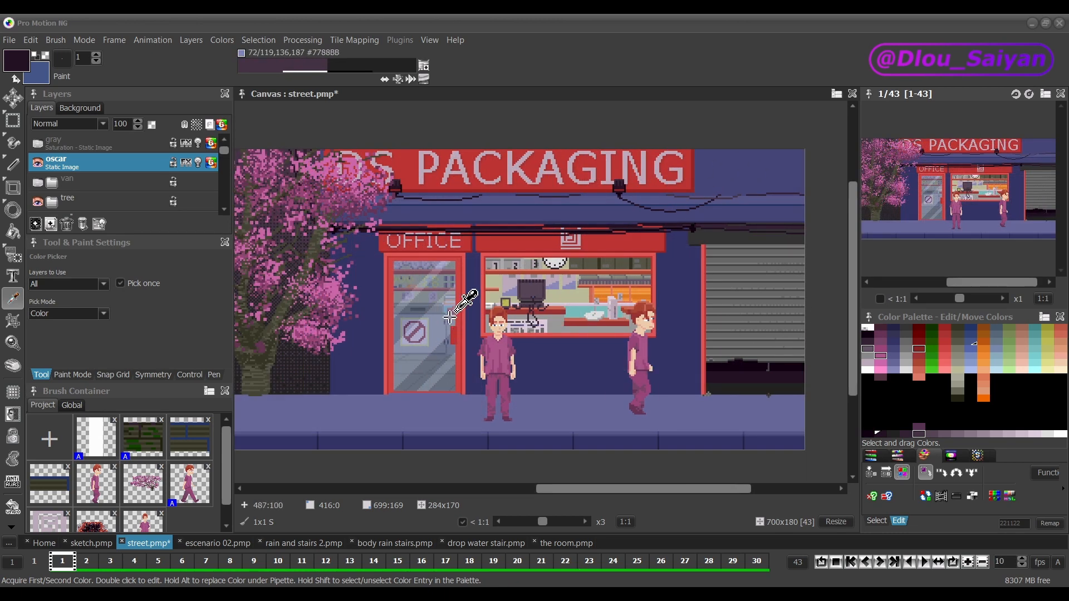
Step: Try a crop area of 182x119 around the shop's window and door, and cancel it
{"action": "key", "text": "shift"}
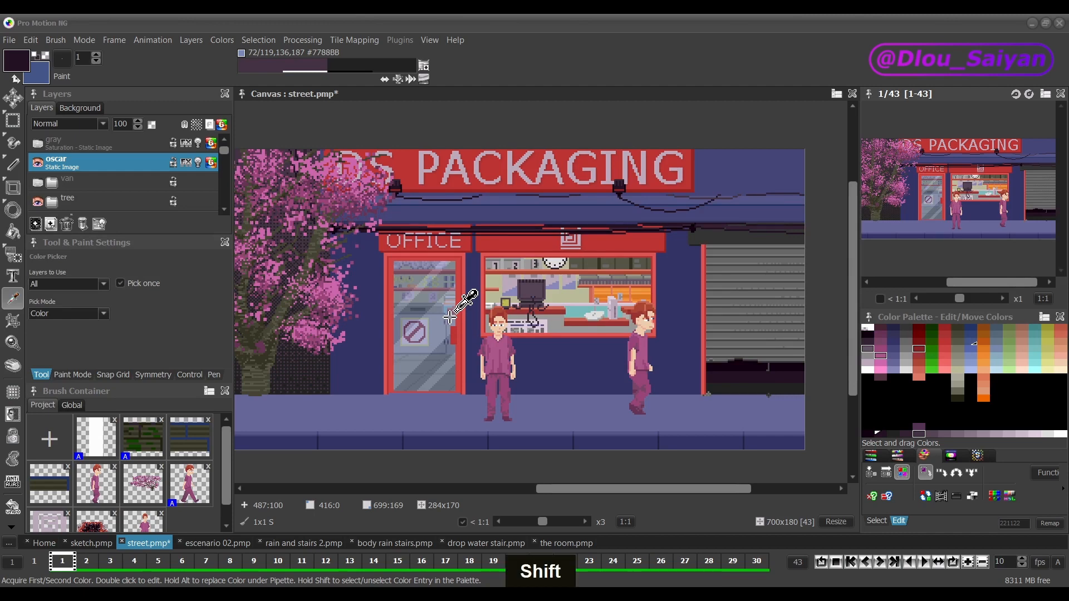
{"action": "key", "text": "shift+w"}
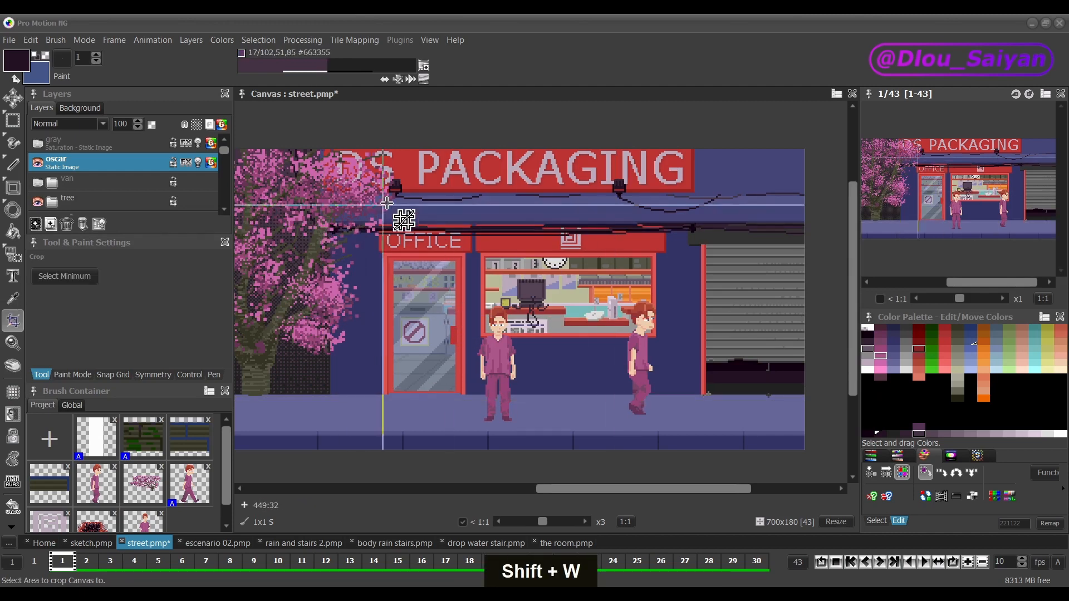
{"action": "left_click_drag", "start_coordinate": [393, 199], "coordinate": [695, 397]}
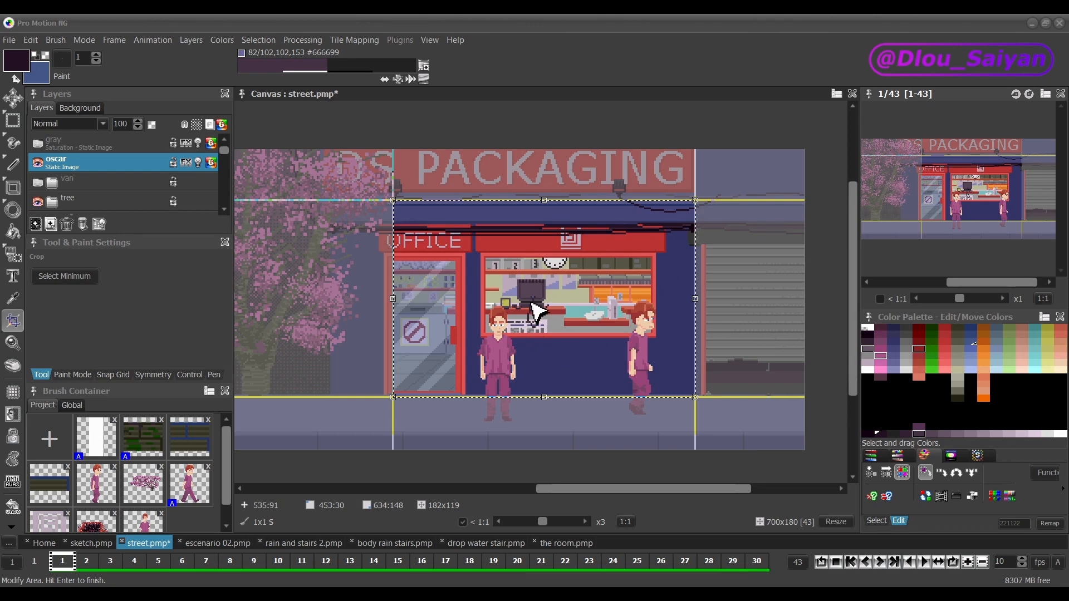
{"action": "key", "text": "Escape"}
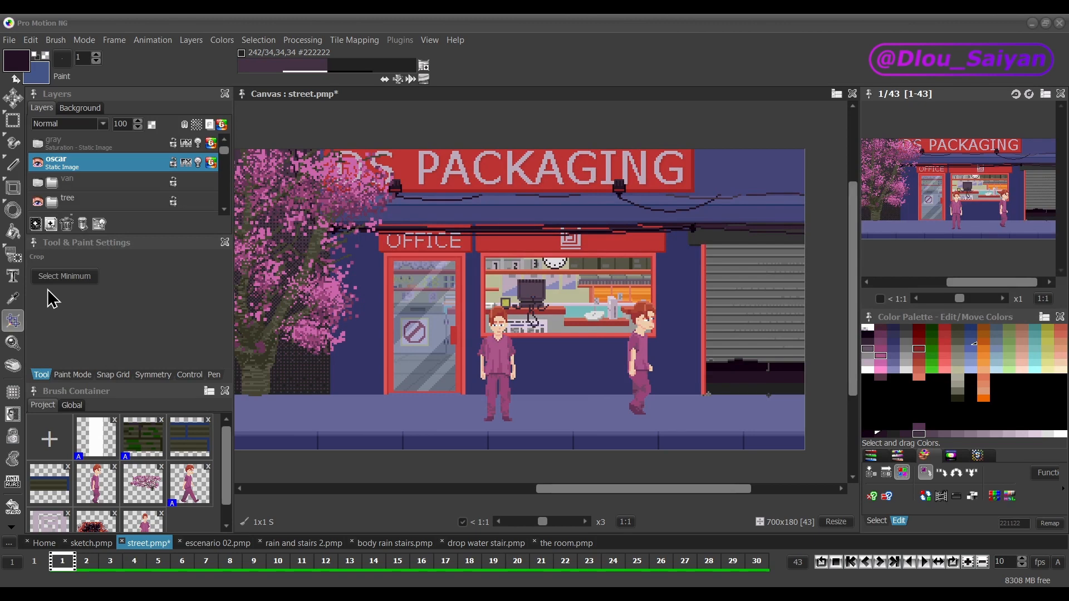
Step: Switch to the body rain stairs.pmp project showing the crouching girl
{"action": "left_click", "coordinate": [212, 543]}
{"action": "left_click", "coordinate": [289, 542]}
{"action": "left_click", "coordinate": [388, 543]}
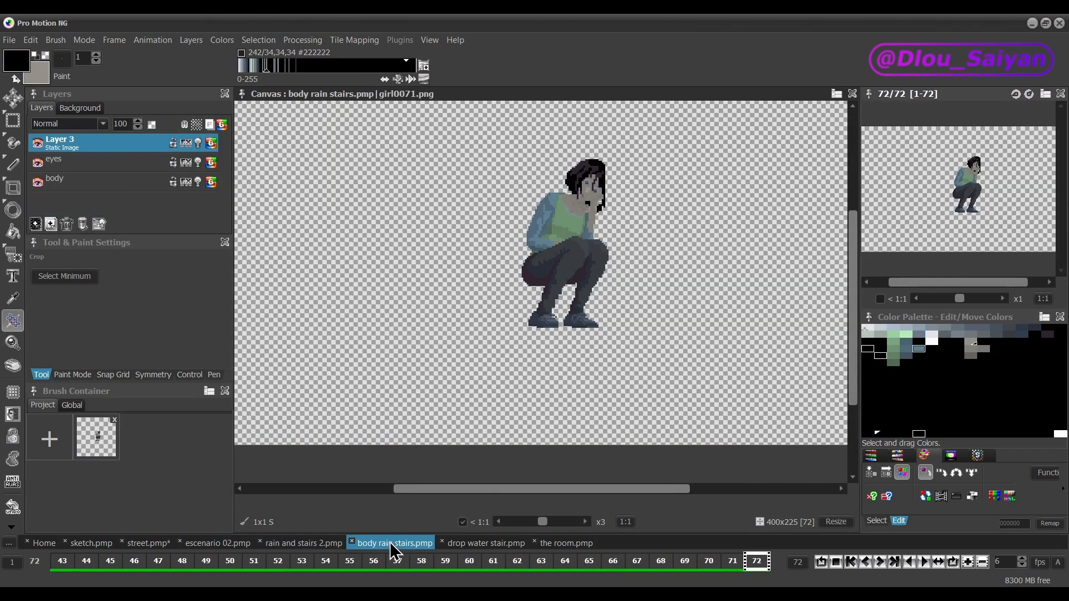
{"action": "scroll", "coordinate": [663, 317], "scroll_direction": "down", "scroll_amount": 1}
{"action": "scroll", "coordinate": [678, 252], "scroll_direction": "up", "scroll_amount": 1}
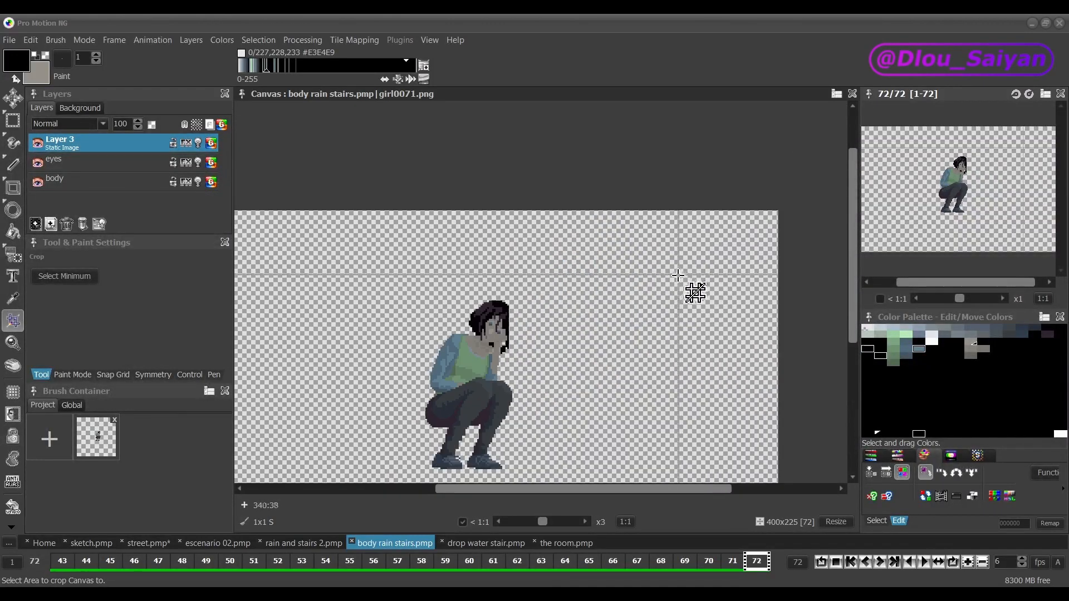
{"action": "scroll", "coordinate": [696, 291], "scroll_direction": "down", "scroll_amount": 1}
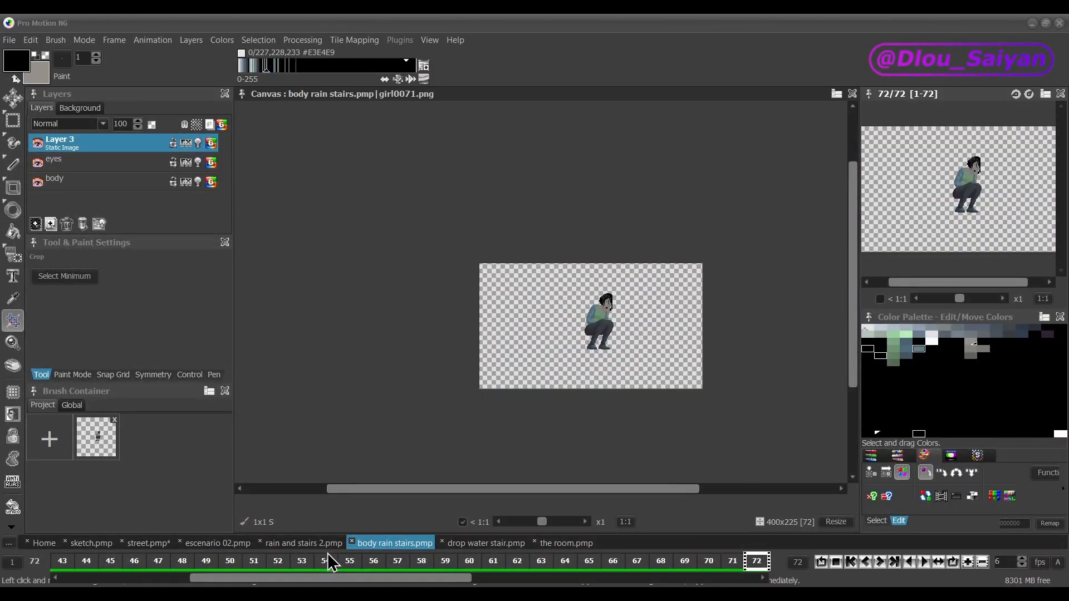
{"action": "left_click", "coordinate": [310, 543]}
{"action": "left_click", "coordinate": [377, 543]}
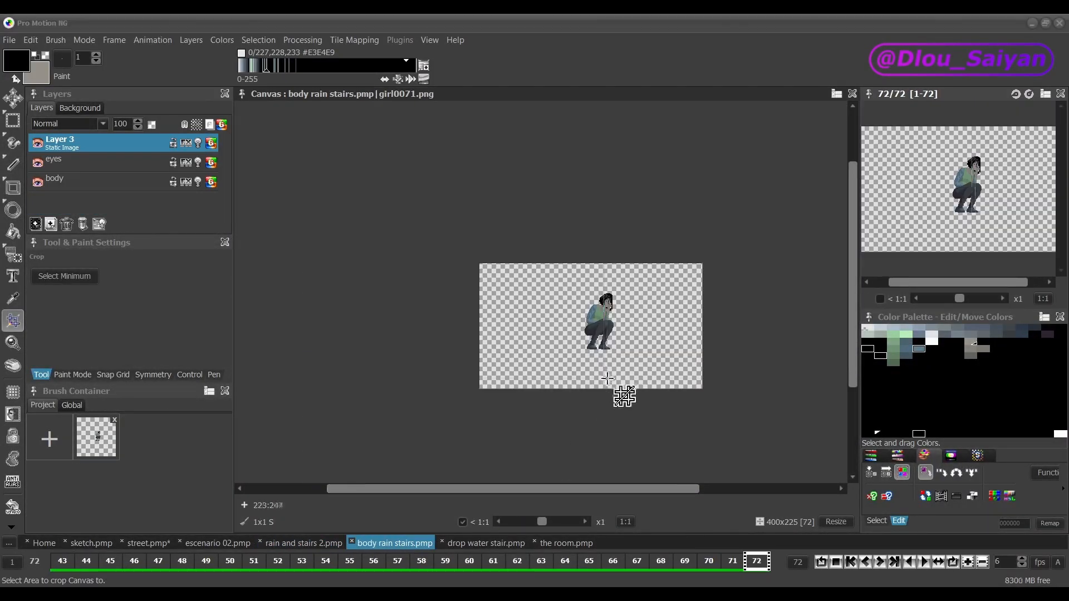
Step: Crop the canvas to the minimum visible area of 52x101 around the crouching girl
{"action": "scroll", "coordinate": [623, 364], "scroll_direction": "up", "scroll_amount": 1}
{"action": "scroll", "coordinate": [623, 365], "scroll_direction": "down", "scroll_amount": 1}
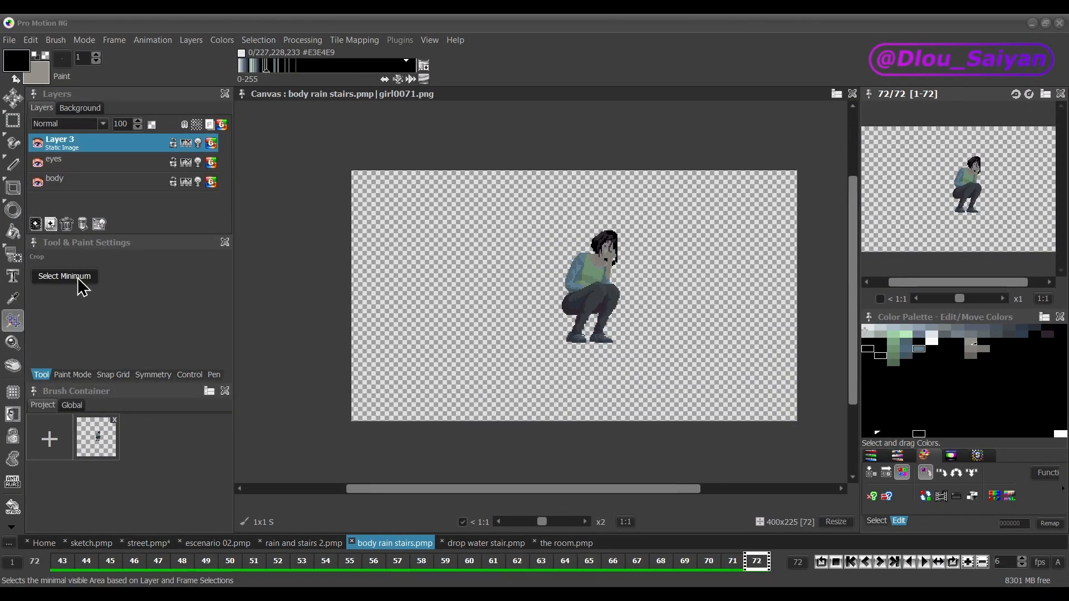
{"action": "left_click", "coordinate": [82, 287]}
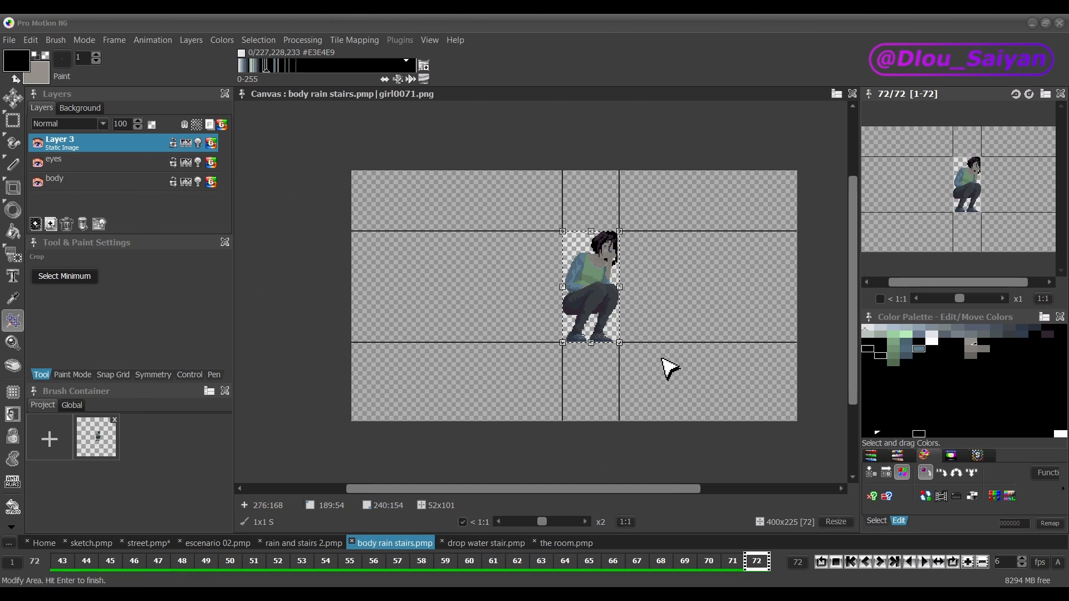
{"action": "key", "text": "Return"}
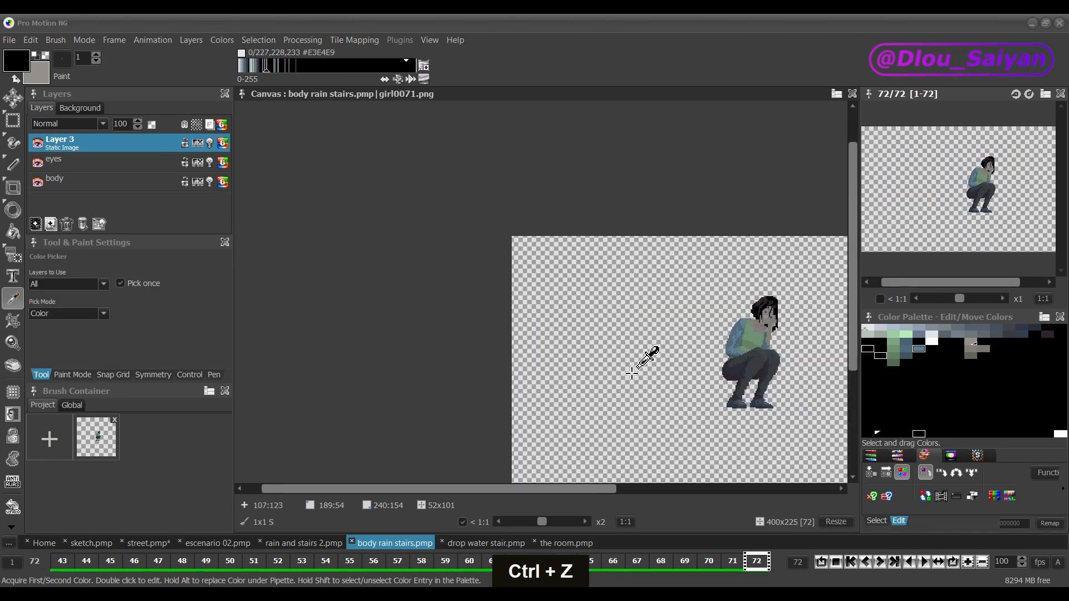
Step: Scribble a black freehand shape beside the crouching girl and crop the canvas to the minimum 207x101 area enclosing both
{"action": "key", "text": "d"}
{"action": "mouse_move", "coordinate": [591, 306]}
{"action": "left_mouse_down"}
{"action": "mouse_move", "coordinate": [554, 359]}
{"action": "mouse_move", "coordinate": [568, 372]}
{"action": "left_mouse_up"}
{"action": "key", "text": "shift+w"}
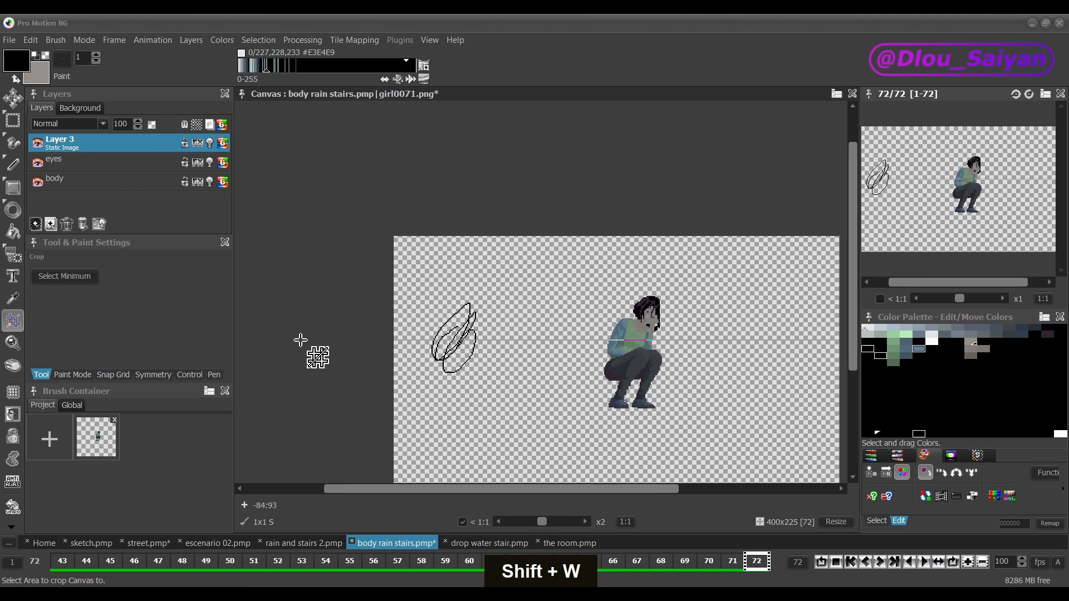
{"action": "left_click", "coordinate": [77, 278]}
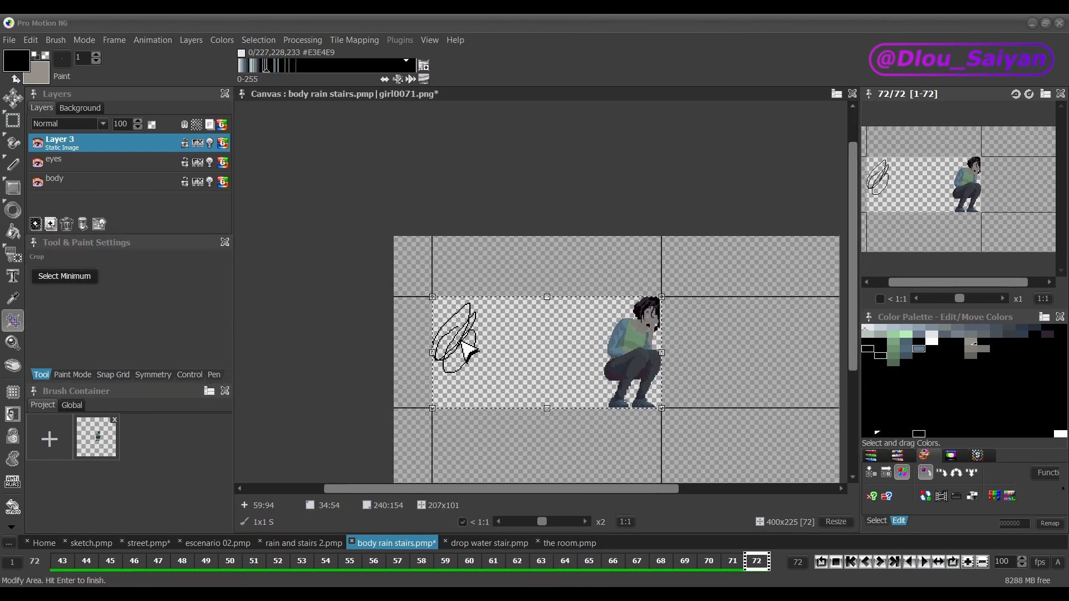
{"action": "key", "text": "Return"}
Step: With continuous drawing active in street.pmp, zoom in on the shop front to x8 and back out to x2
{"action": "key", "text": "shift+r"}
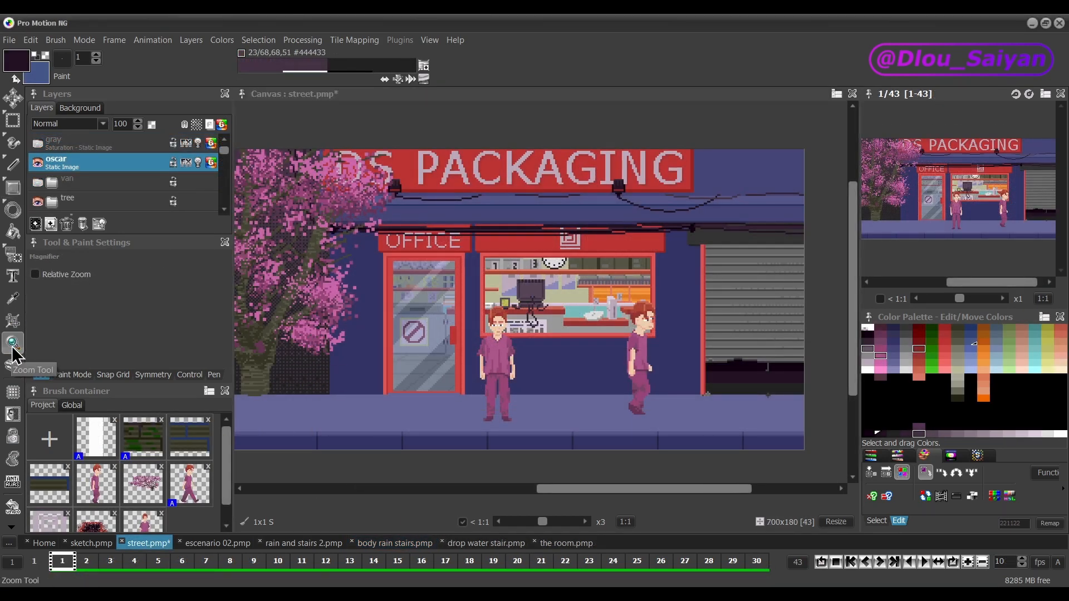
{"action": "left_click", "coordinate": [12, 143]}
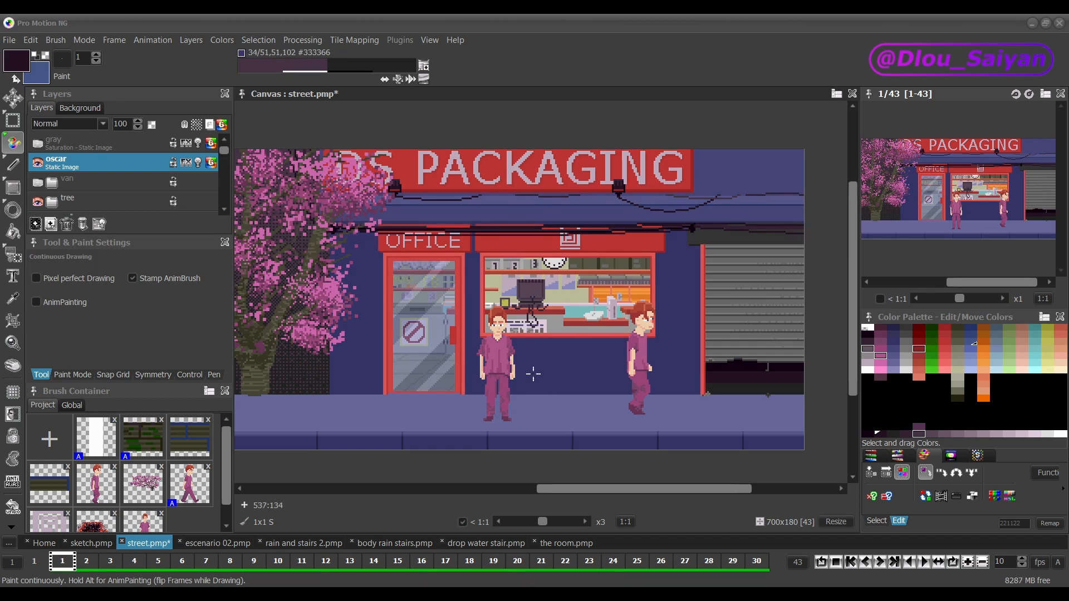
{"action": "key", "text": "plus"}
{"action": "key", "text": "plus"}
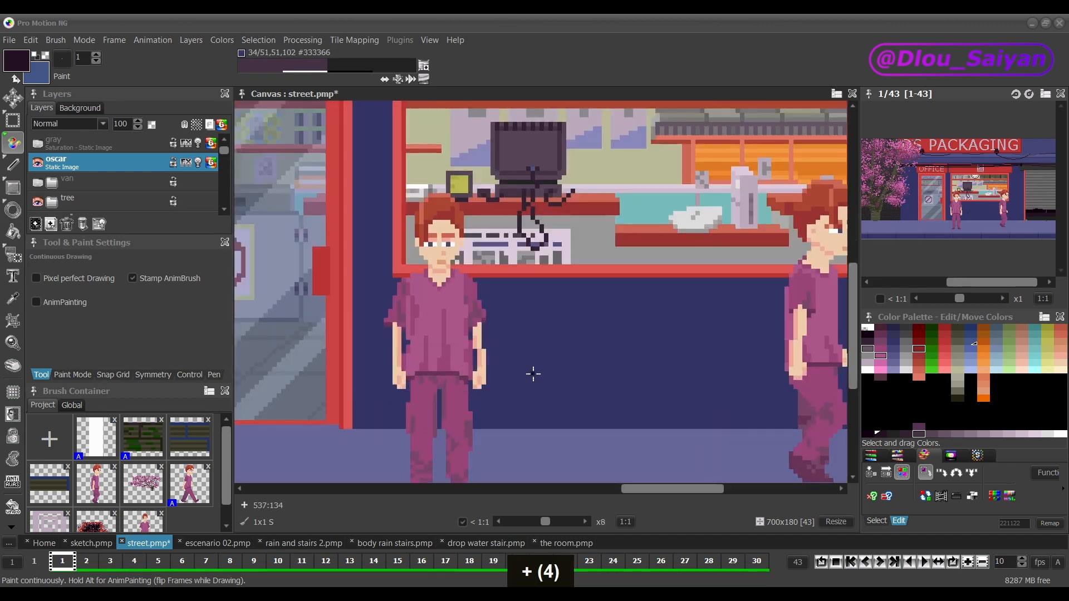
{"action": "key", "text": "minus"}
{"action": "key", "text": "minus"}
{"action": "key", "text": "minus"}
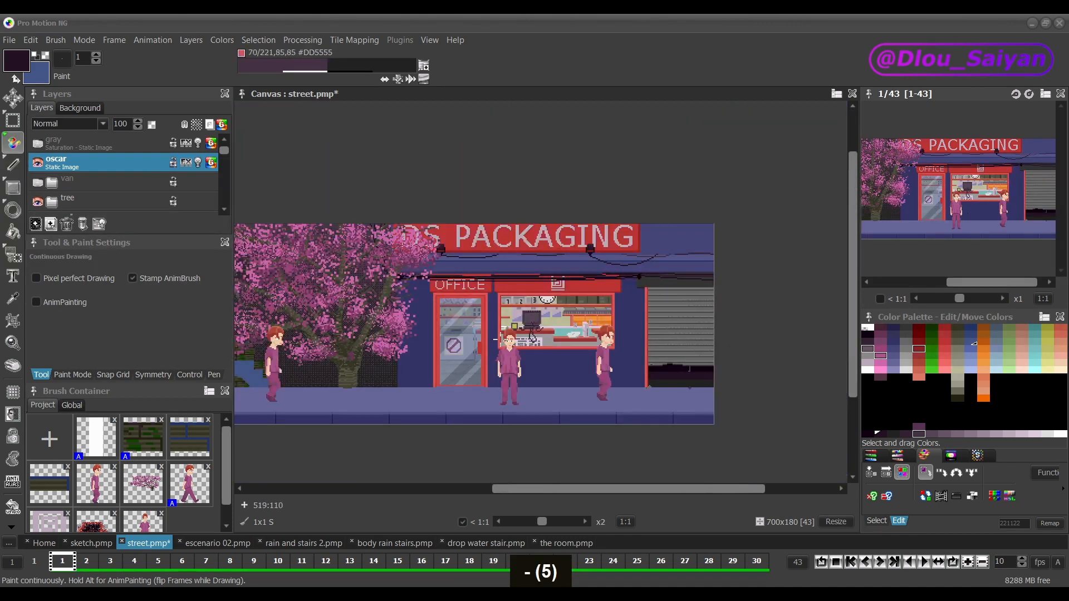
Step: Magnify the shop window area to x11, enable Relative Zoom and zoom back out with it
{"action": "left_click", "coordinate": [12, 342]}
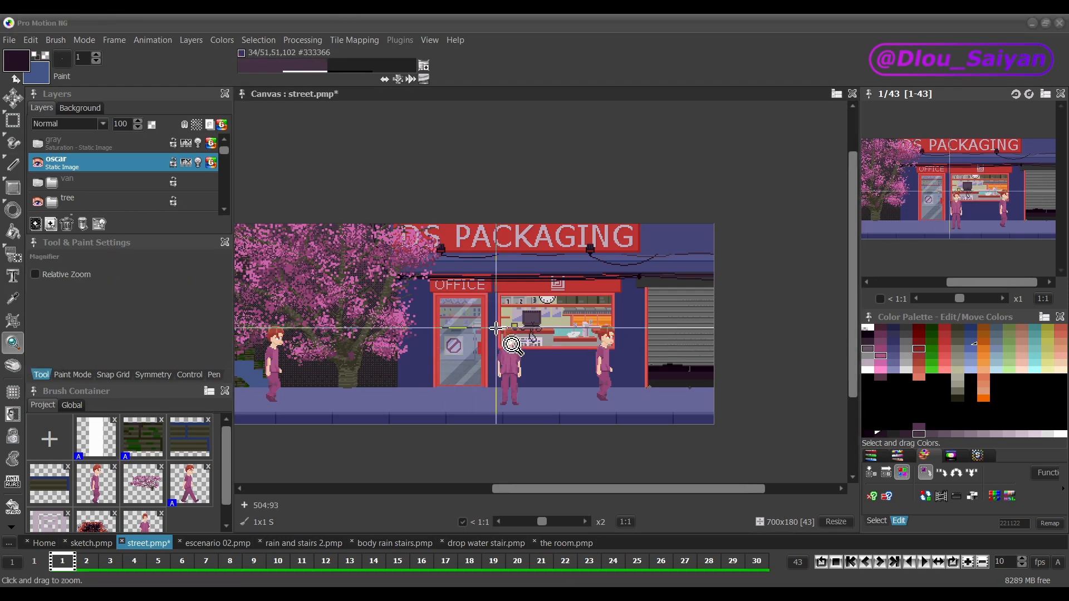
{"action": "left_click_drag", "start_coordinate": [496, 293], "coordinate": [614, 350]}
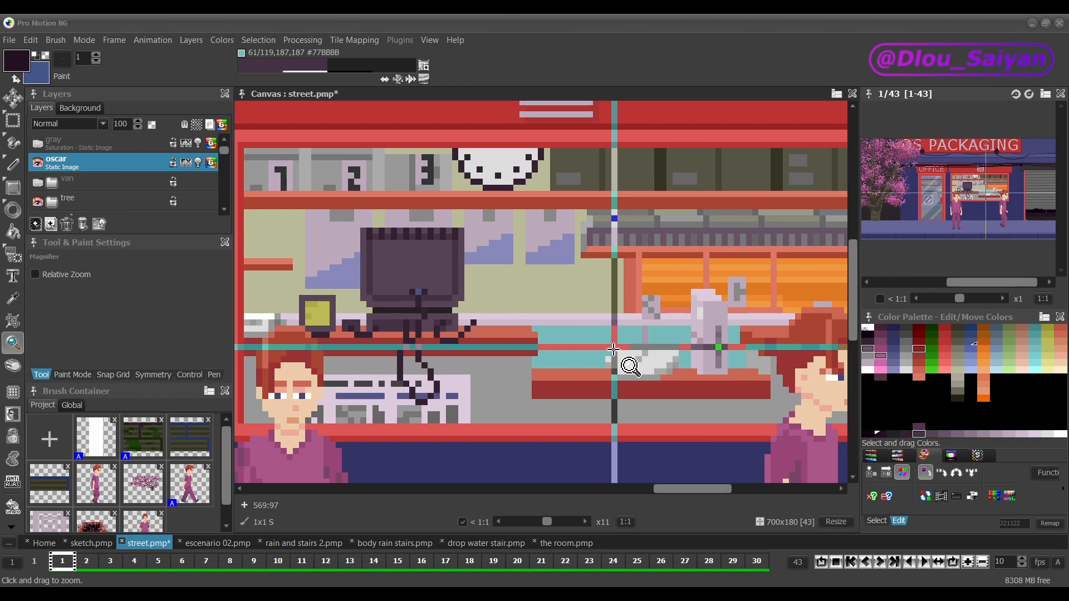
{"action": "left_click", "coordinate": [53, 274]}
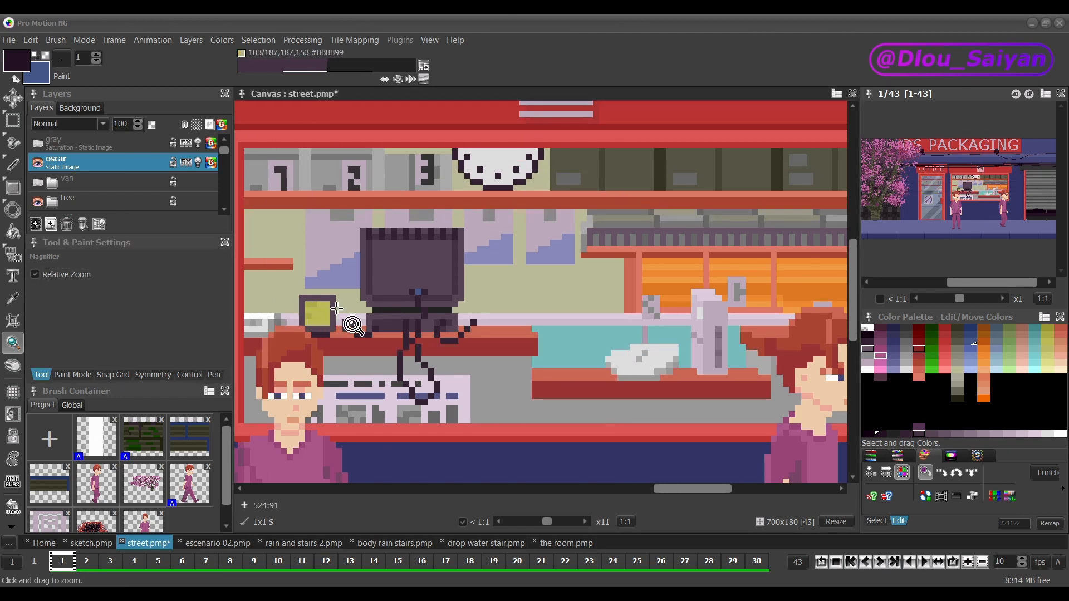
{"action": "left_click_drag", "start_coordinate": [576, 298], "coordinate": [387, 396]}
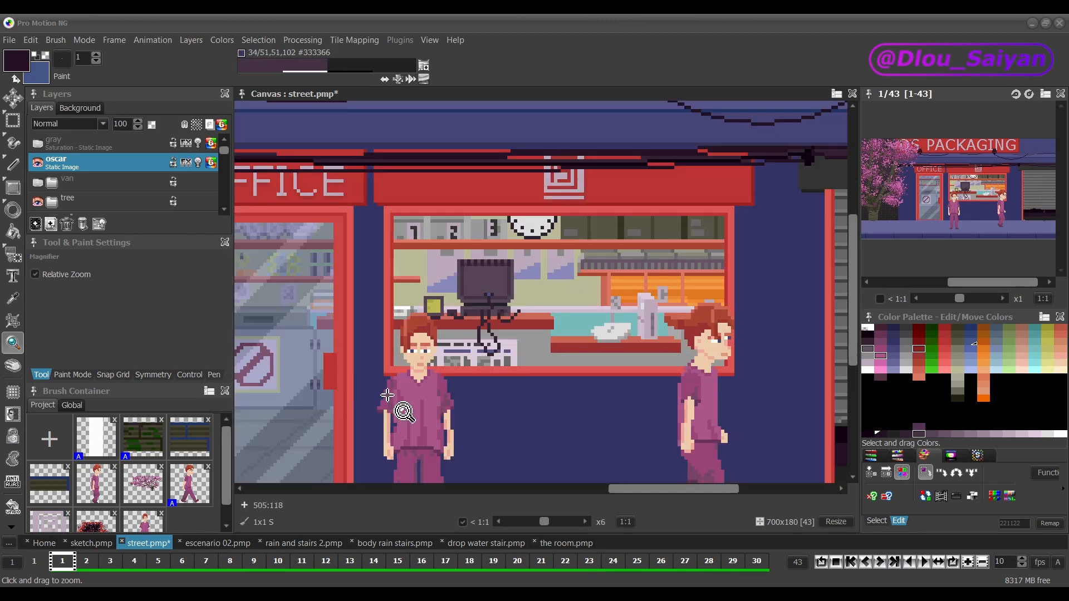
Step: Zoom in to x12 on the man in front of the graffiti, and reset the canvas zoom to 1:1
{"action": "left_click", "coordinate": [12, 352]}
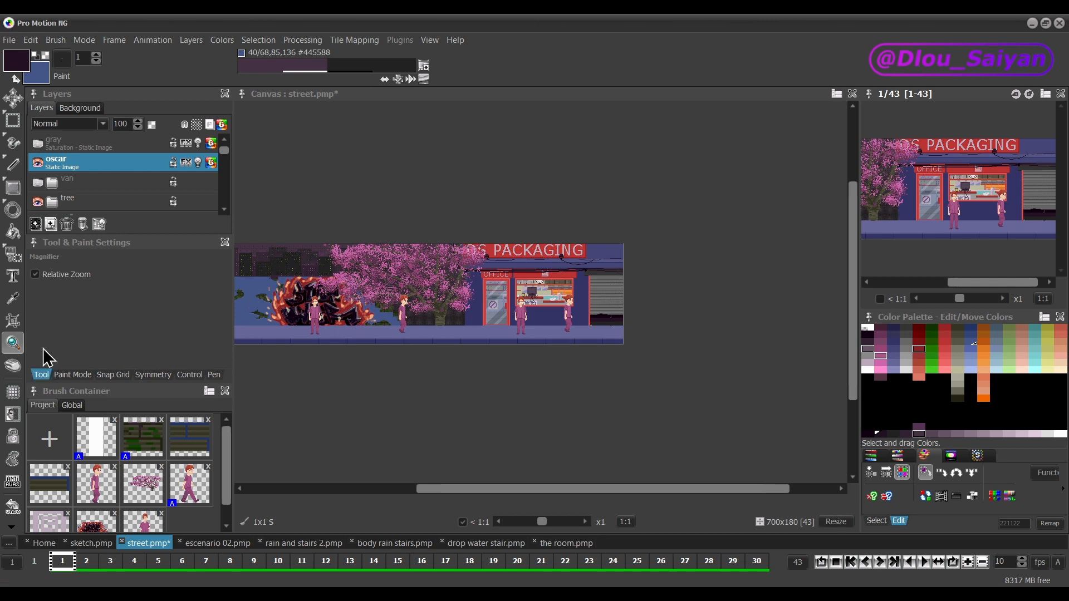
{"action": "scroll", "coordinate": [302, 305], "scroll_direction": "up", "scroll_amount": 6}
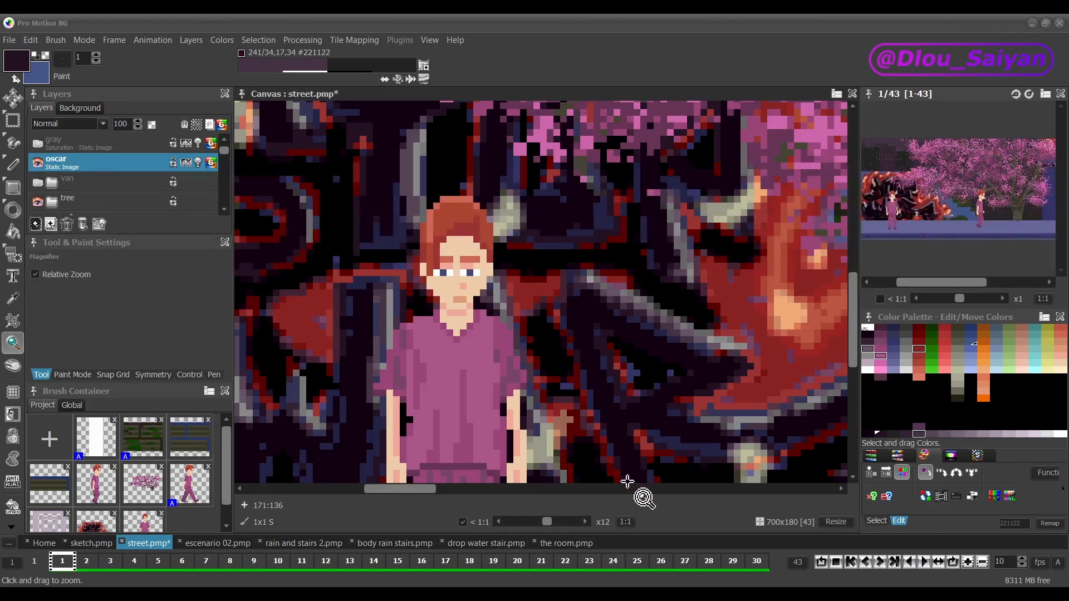
{"action": "left_click", "coordinate": [626, 522]}
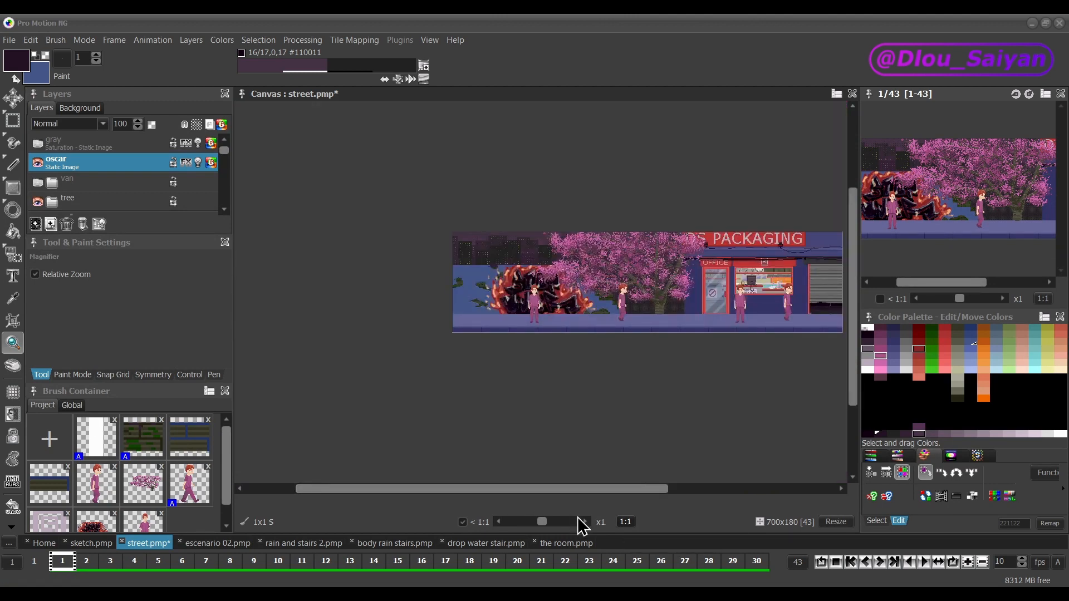
{"action": "scroll", "coordinate": [579, 498], "scroll_direction": "right", "scroll_amount": 3}
Step: Activate the Pan tool, zoom in, and pan the street scene around the blossoming tree
{"action": "left_click", "coordinate": [12, 365]}
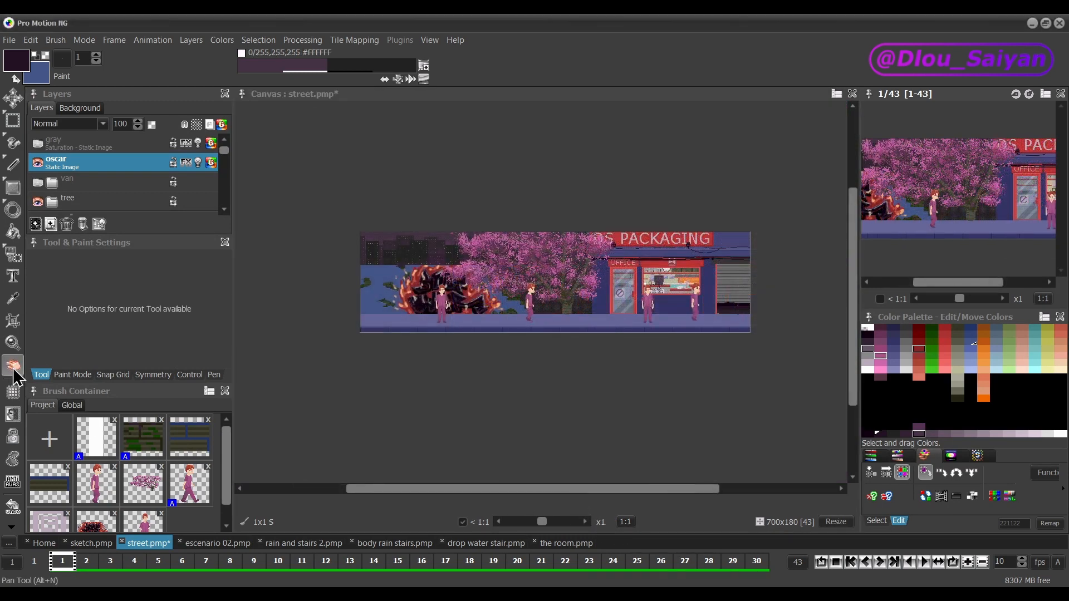
{"action": "left_click", "coordinate": [13, 343]}
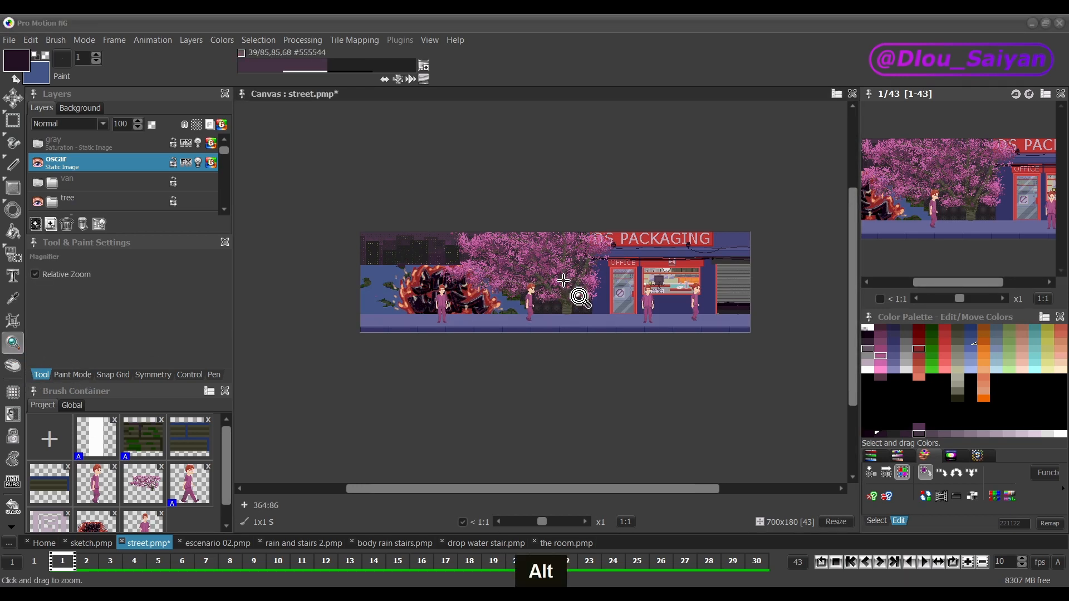
{"action": "key", "text": "alt+n"}
{"action": "scroll", "coordinate": [563, 281], "scroll_direction": "up", "scroll_amount": 5}
{"action": "left_click_drag", "start_coordinate": [481, 247], "coordinate": [696, 246]}
{"action": "left_click_drag", "start_coordinate": [507, 284], "coordinate": [671, 193]}
{"action": "mouse_move", "coordinate": [711, 285]}
{"action": "left_mouse_down"}
{"action": "mouse_move", "coordinate": [678, 249]}
{"action": "mouse_move", "coordinate": [561, 232]}
{"action": "left_mouse_up"}
{"action": "left_click_drag", "start_coordinate": [621, 303], "coordinate": [418, 334]}
Step: Activate continuous drawing and pan the canvas temporarily from the tree and office door over to the graffiti wall
{"action": "left_click", "coordinate": [13, 142]}
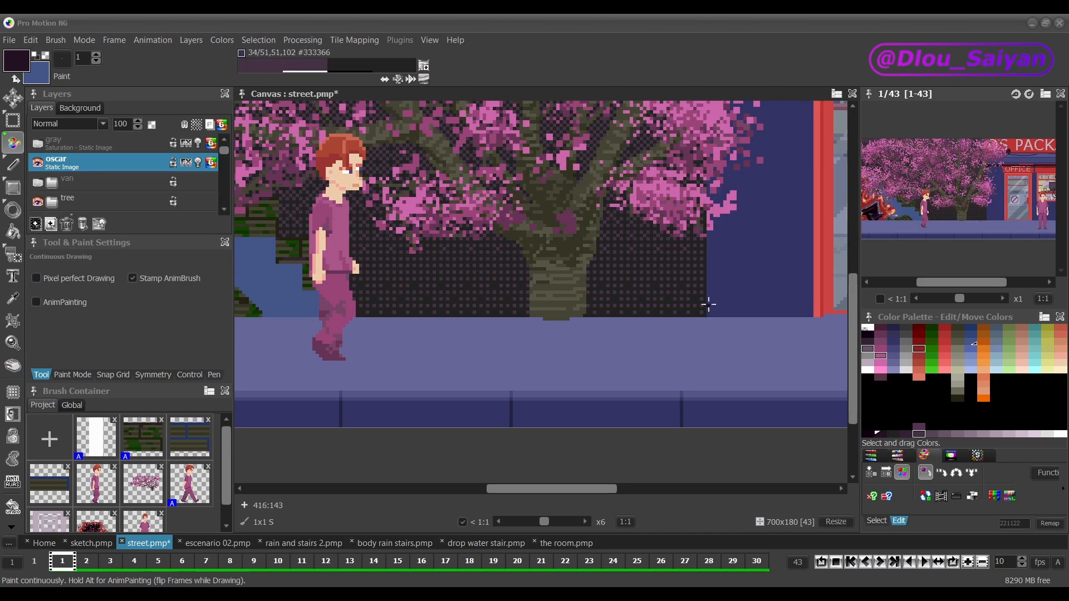
{"action": "key", "text": "n"}
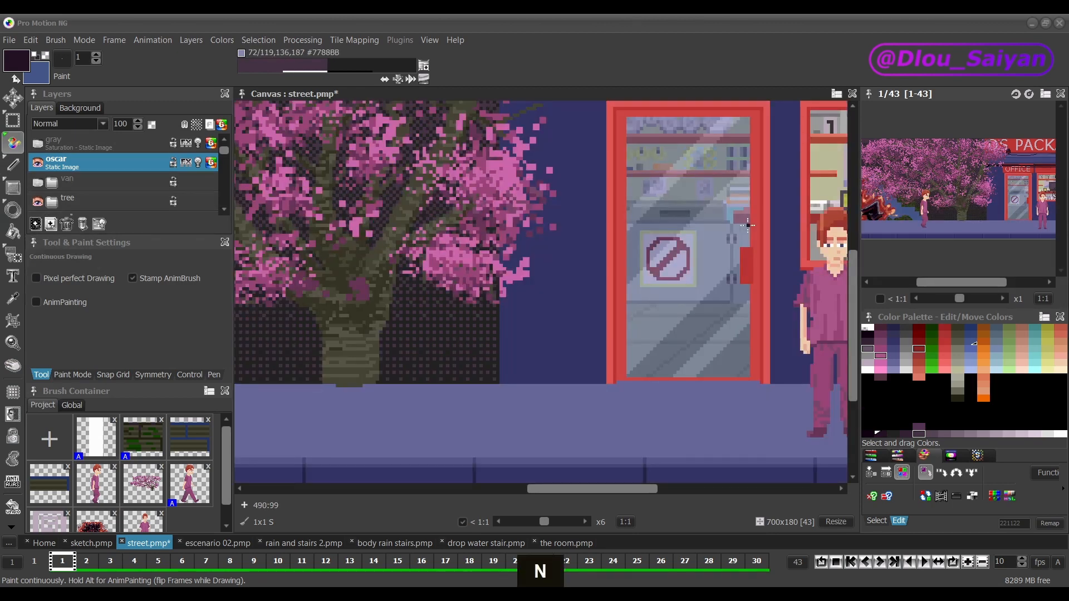
{"action": "key", "text": "n"}
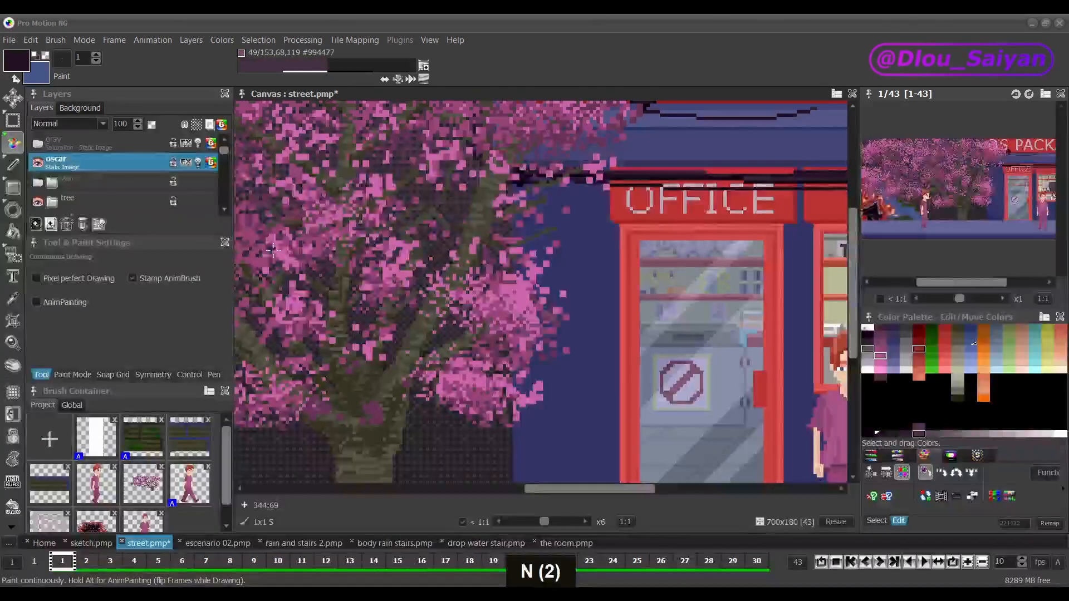
{"action": "key", "text": "n"}
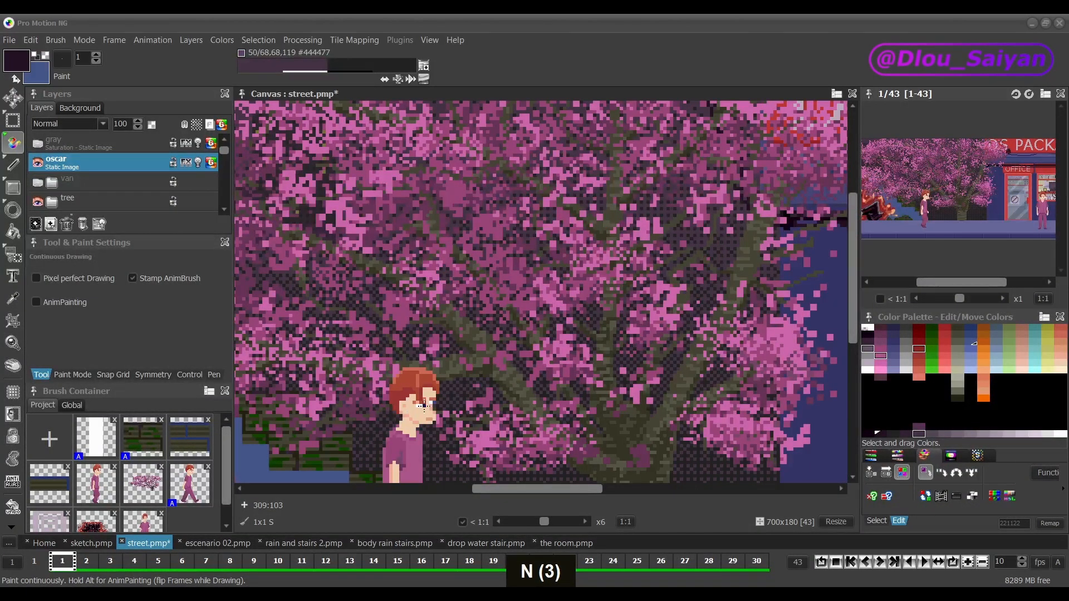
{"action": "key", "text": "n"}
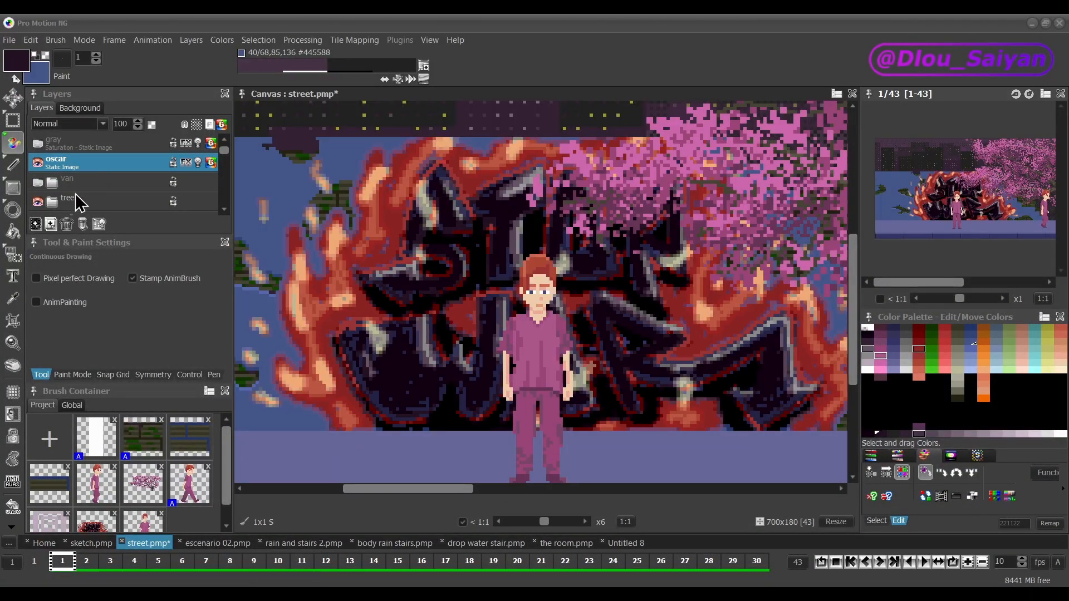
Step: Turn on symmetry and place its center at 146,5 and 105 on the face of the man before the graffiti
{"action": "left_click", "coordinate": [12, 421]}
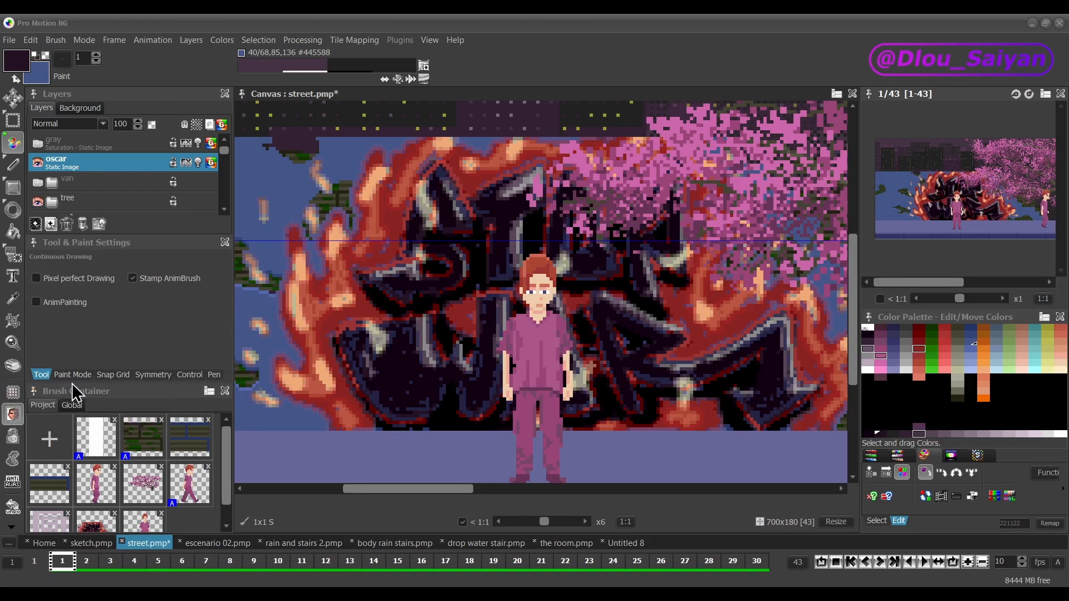
{"action": "left_click", "coordinate": [154, 375]}
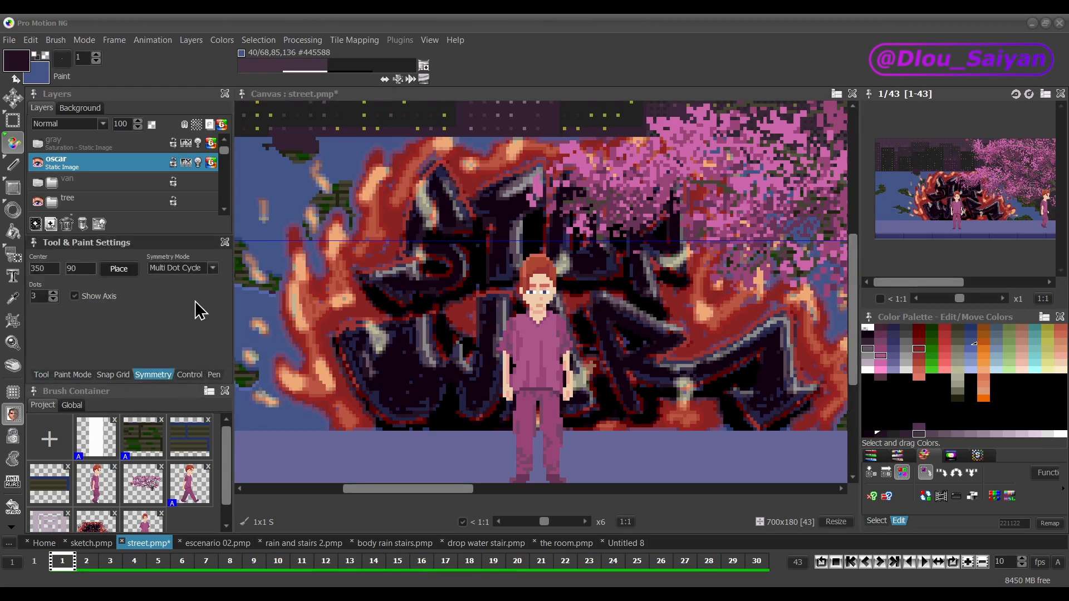
{"action": "left_click", "coordinate": [124, 271]}
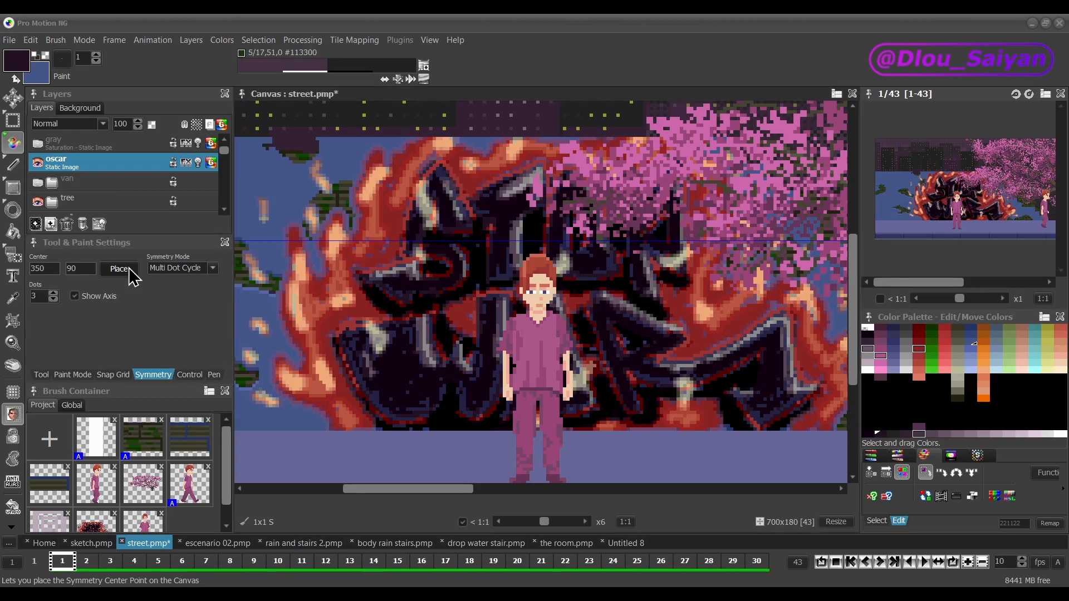
{"action": "left_click", "coordinate": [538, 292]}
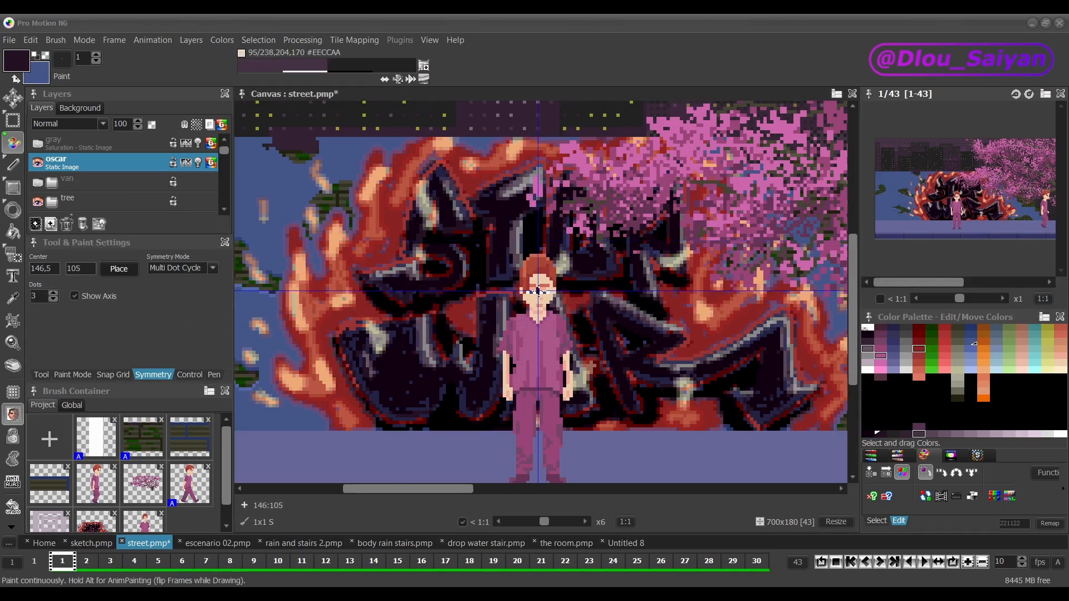
Step: On the Untitled 8 canvas, draw a pair of eyes with X Mirror symmetry and a tall central oval with Y Mirror
{"action": "left_click", "coordinate": [193, 270]}
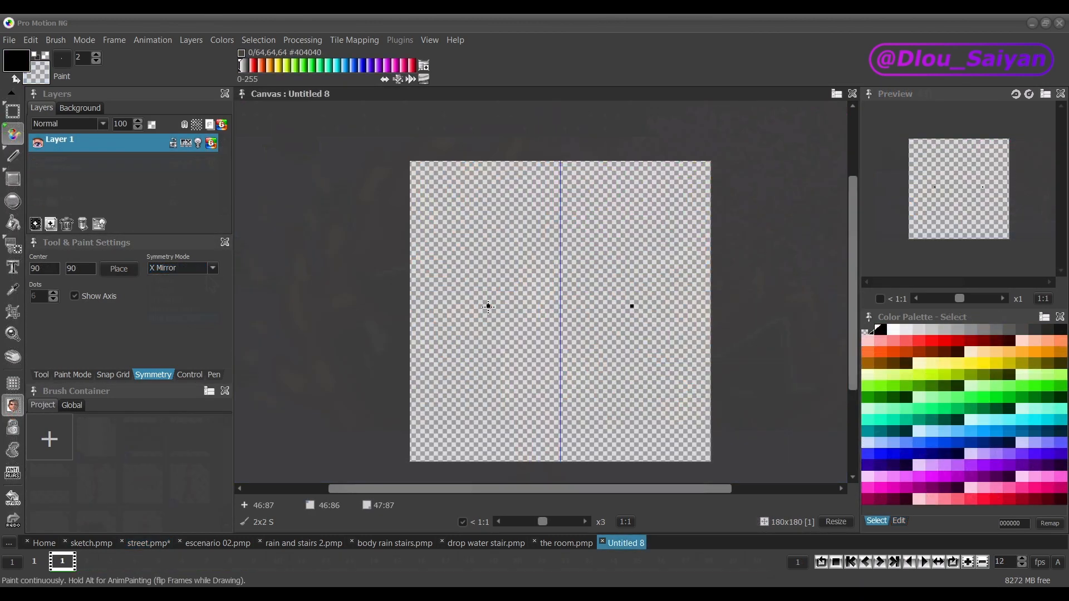
{"action": "mouse_move", "coordinate": [489, 303]}
{"action": "left_mouse_down"}
{"action": "mouse_move", "coordinate": [532, 306]}
{"action": "mouse_move", "coordinate": [534, 322]}
{"action": "mouse_move", "coordinate": [540, 291]}
{"action": "mouse_move", "coordinate": [584, 298]}
{"action": "mouse_move", "coordinate": [586, 309]}
{"action": "left_mouse_up"}
{"action": "left_click", "coordinate": [189, 269]}
{"action": "left_click", "coordinate": [186, 288]}
{"action": "key", "text": "ctrl+z"}
{"action": "mouse_move", "coordinate": [538, 306]}
{"action": "left_mouse_down"}
{"action": "mouse_move", "coordinate": [577, 229]}
{"action": "mouse_move", "coordinate": [585, 309]}
{"action": "left_mouse_up"}
{"action": "key", "text": "ctrl+z"}
Step: Set the symmetry mode to X/Y Mirror and draw a large round outline around the eyes and the oval
{"action": "left_click", "coordinate": [189, 270]}
{"action": "left_click", "coordinate": [186, 297]}
{"action": "mouse_move", "coordinate": [558, 199]}
{"action": "left_mouse_down"}
{"action": "mouse_move", "coordinate": [469, 269]}
{"action": "mouse_move", "coordinate": [465, 310]}
{"action": "left_mouse_up"}
Step: Draw six curled ornaments along the round outline with Multi Dot Mirror symmetry, and a rosette at the center with Multi Dot Cycle
{"action": "left_click", "coordinate": [188, 269]}
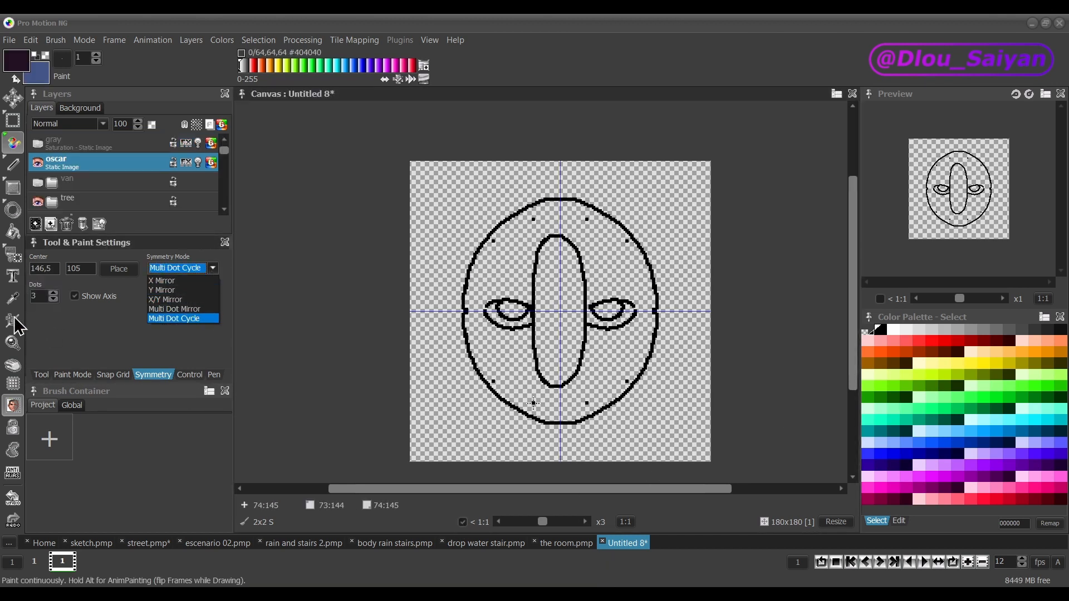
{"action": "mouse_move", "coordinate": [541, 423]}
{"action": "left_mouse_down"}
{"action": "mouse_move", "coordinate": [566, 438]}
{"action": "mouse_move", "coordinate": [549, 421]}
{"action": "left_mouse_up"}
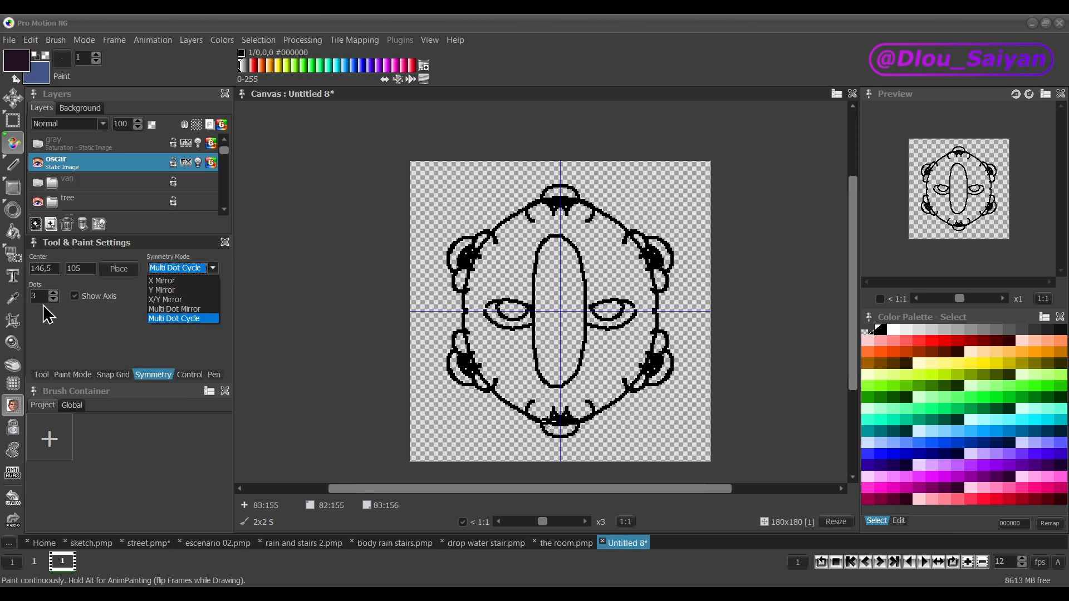
{"action": "left_click", "coordinate": [182, 315]}
{"action": "mouse_move", "coordinate": [558, 313]}
{"action": "left_mouse_down"}
{"action": "mouse_move", "coordinate": [540, 321]}
{"action": "mouse_move", "coordinate": [550, 335]}
{"action": "left_mouse_up"}
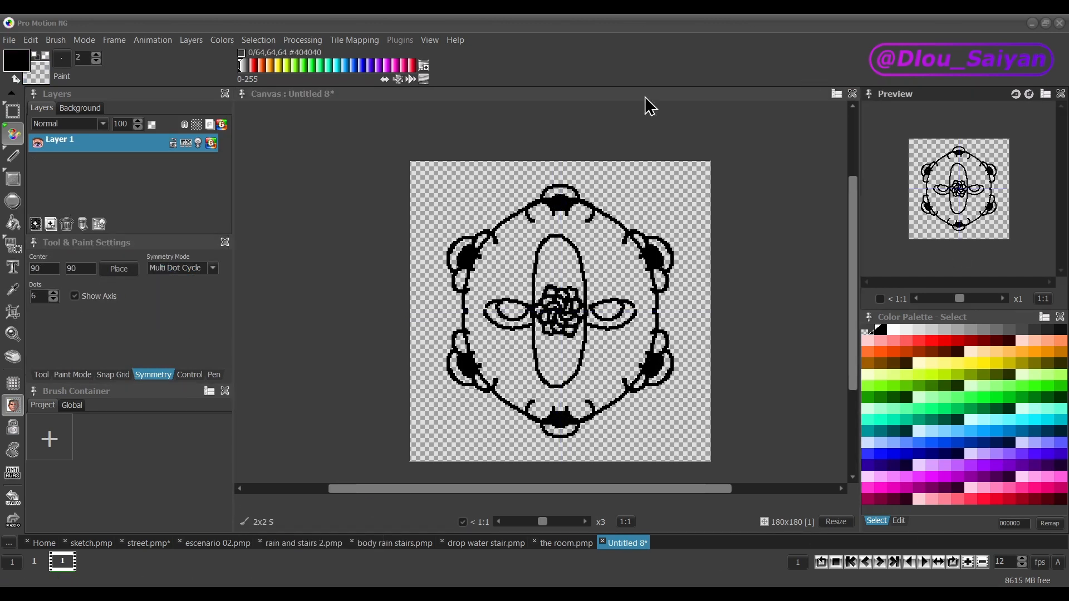
Step: Draw another stroke inside the round outline with Multi Dot Cycle symmetry set to 6 dots
{"action": "mouse_move", "coordinate": [501, 309]}
{"action": "left_mouse_down"}
{"action": "mouse_move", "coordinate": [523, 310]}
{"action": "mouse_move", "coordinate": [543, 384]}
{"action": "left_mouse_up"}
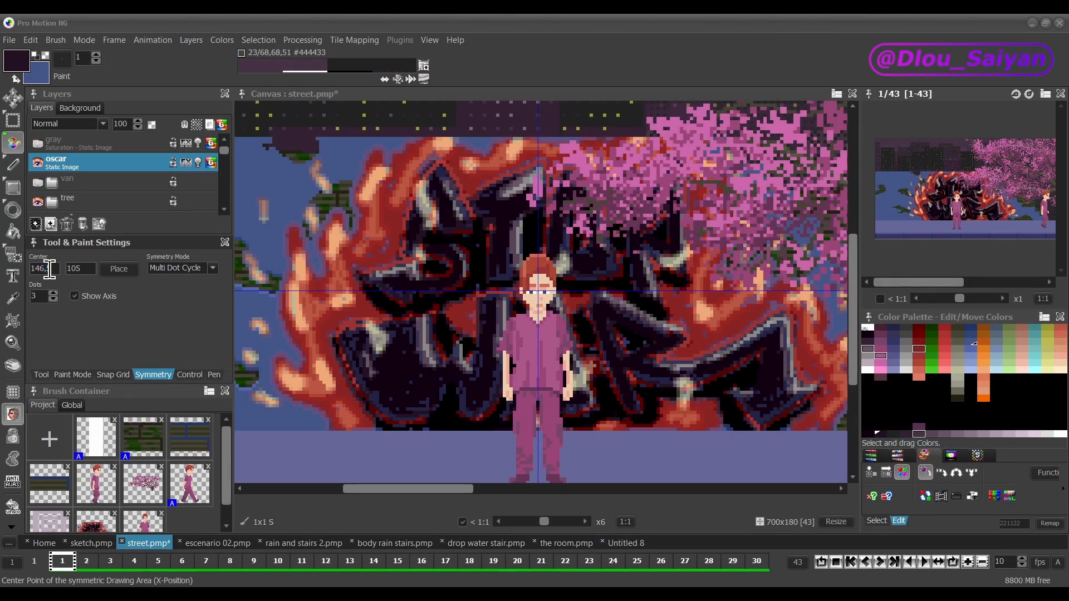
Step: In street.pmp, set the symmetry center to 140 and 50, and toggle the display of the symmetry axis
{"action": "type", "text": "14"}
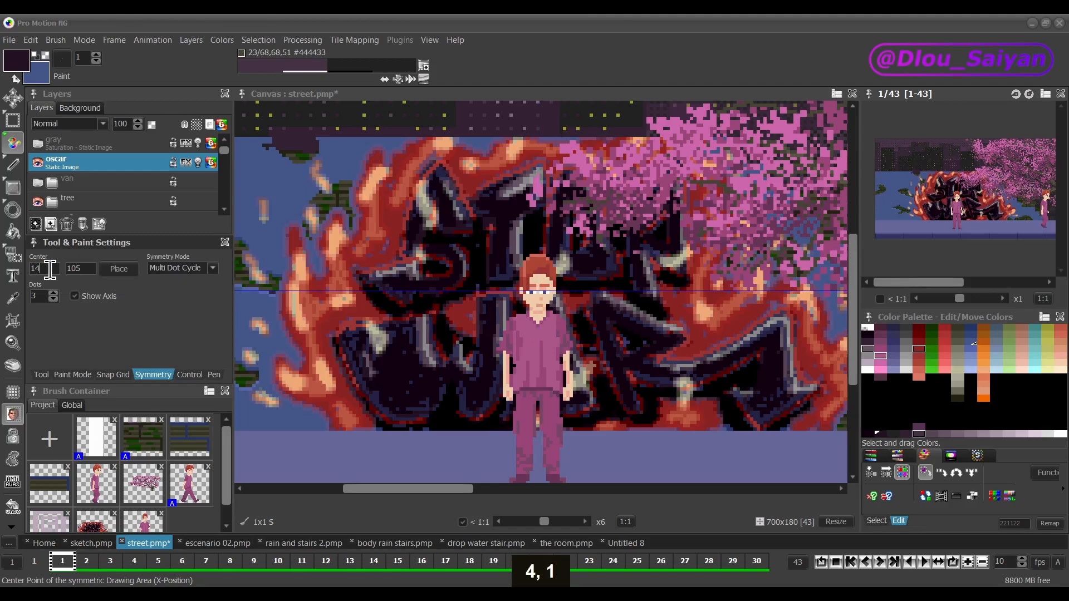
{"action": "type", "text": "0"}
{"action": "key", "text": "Return"}
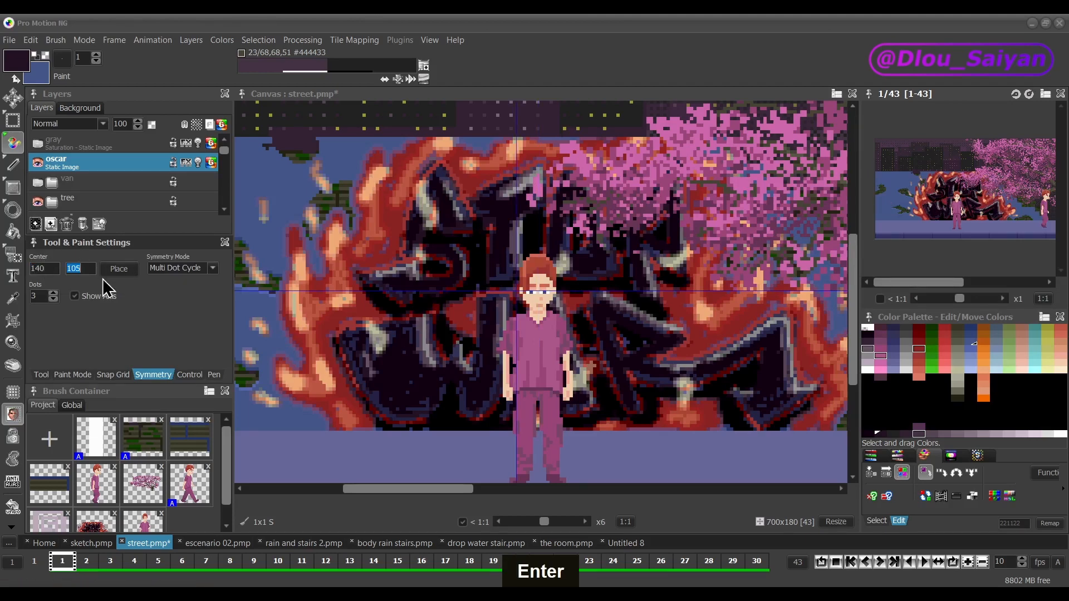
{"action": "type", "text": "50"}
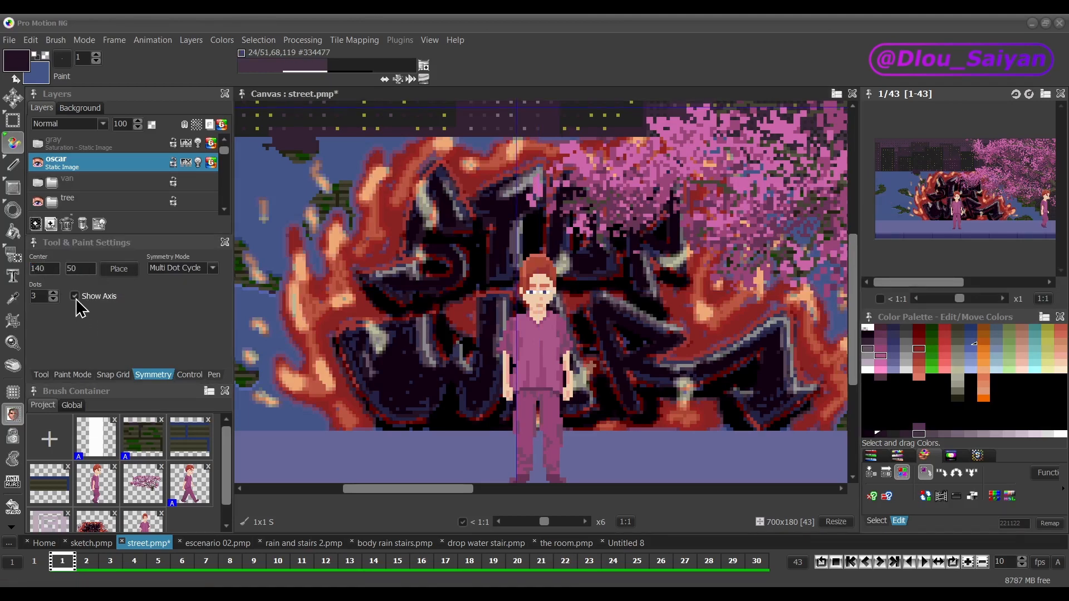
{"action": "left_click", "coordinate": [77, 301]}
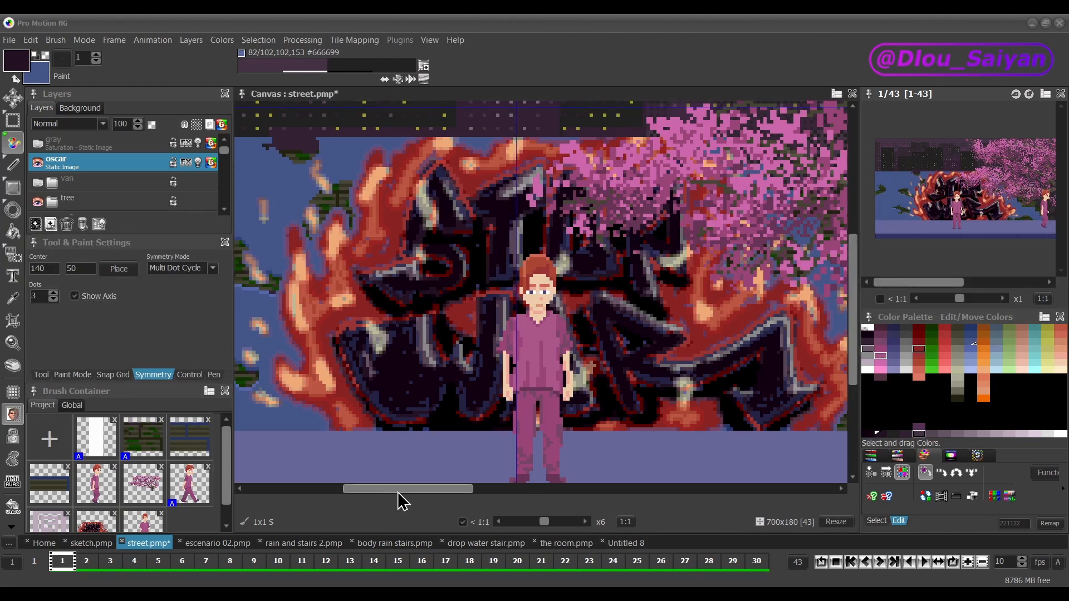
Step: Place the symmetry center at 623,5 and 108 on the blue wall between the walking man and the shutter
{"action": "left_click_drag", "start_coordinate": [391, 490], "coordinate": [697, 482]}
{"action": "scroll", "coordinate": [600, 360], "scroll_direction": "up", "scroll_amount": 1}
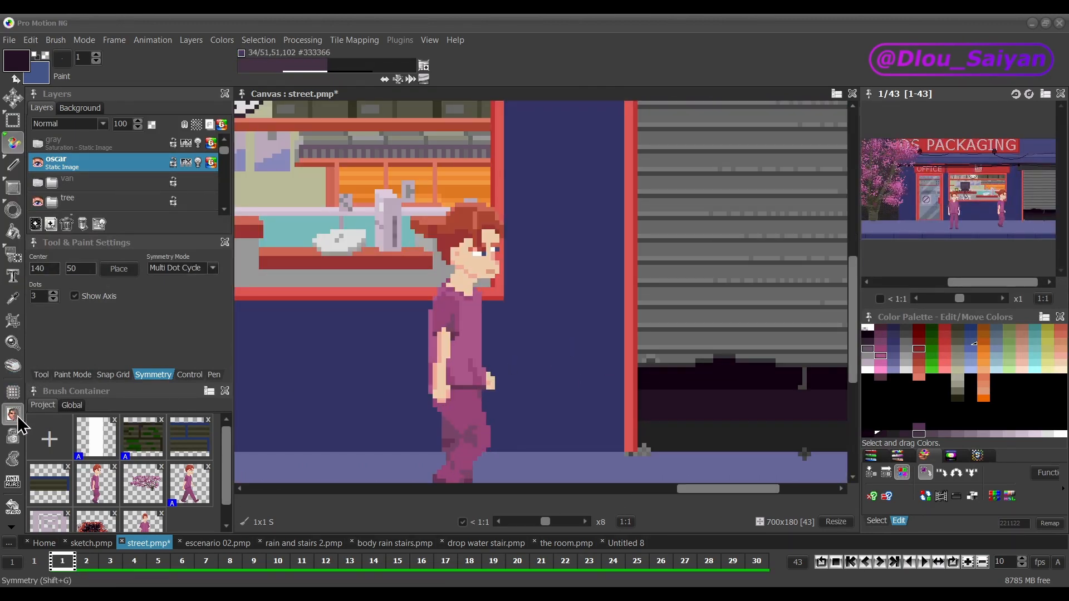
{"action": "left_click", "coordinate": [117, 271]}
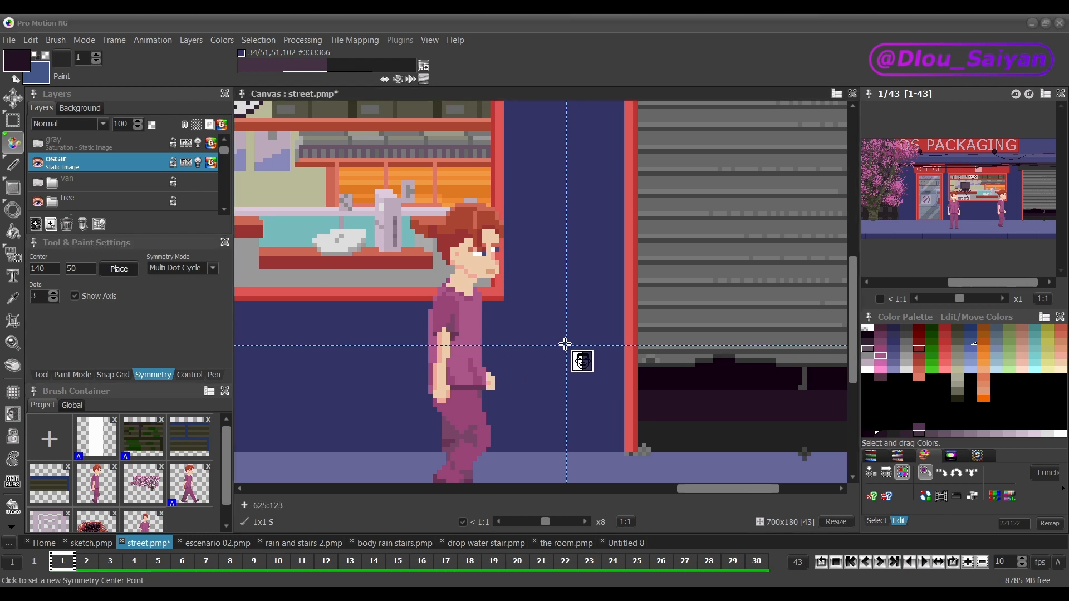
{"action": "left_click", "coordinate": [560, 279]}
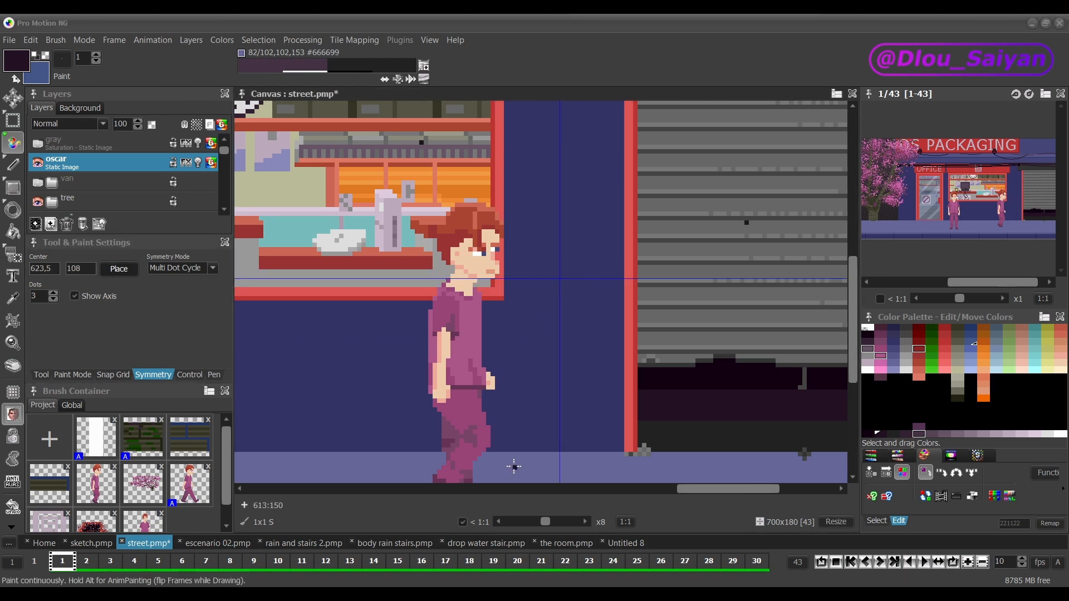
Step: Set the symmetry mode to X Mirror and draw a trash bin on a post on the cable, bin layer, between the walking man and the shutter
{"action": "left_click", "coordinate": [213, 268]}
{"action": "key", "text": "plus"}
{"action": "key", "text": "plus"}
{"action": "key", "text": "plus"}
{"action": "key", "text": "plus"}
{"action": "key", "text": "plus"}
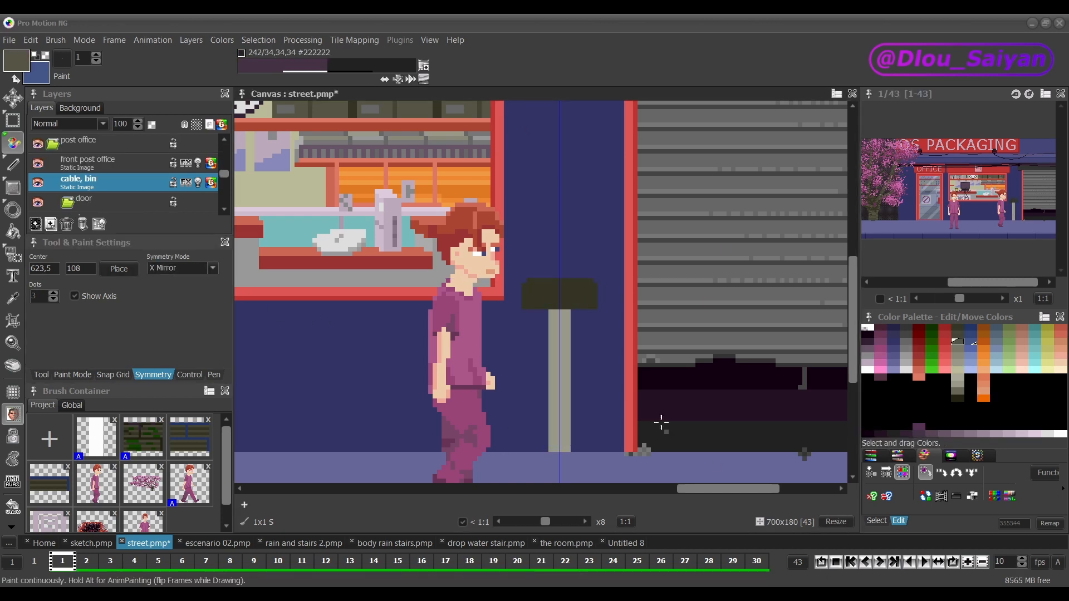
{"action": "key", "text": "ctrl+z"}
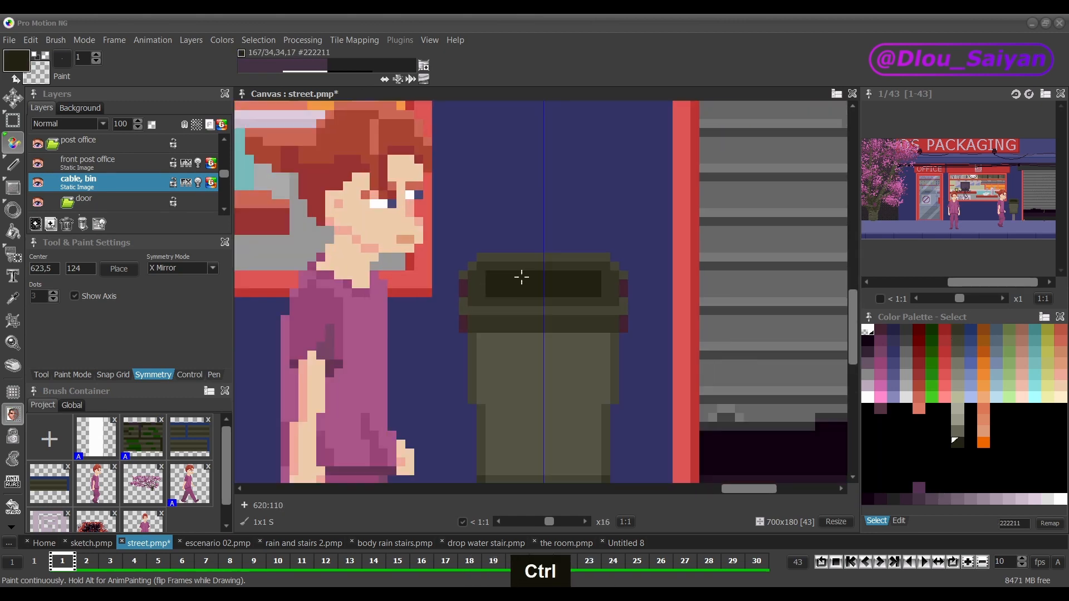
{"action": "key", "text": "ctrl+z"}
{"action": "key", "text": "plus"}
{"action": "key", "text": "plus"}
{"action": "key", "text": "plus"}
{"action": "key", "text": "plus"}
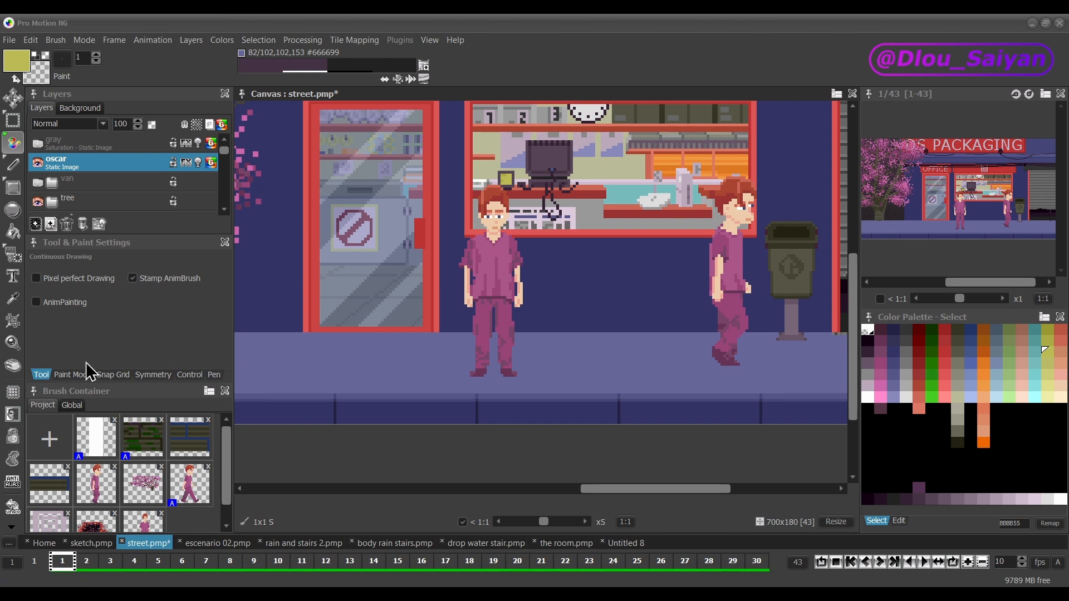
Step: Draw thin yellow strokes over the standing man on the oscar layer, and undo them
{"action": "left_click", "coordinate": [86, 174]}
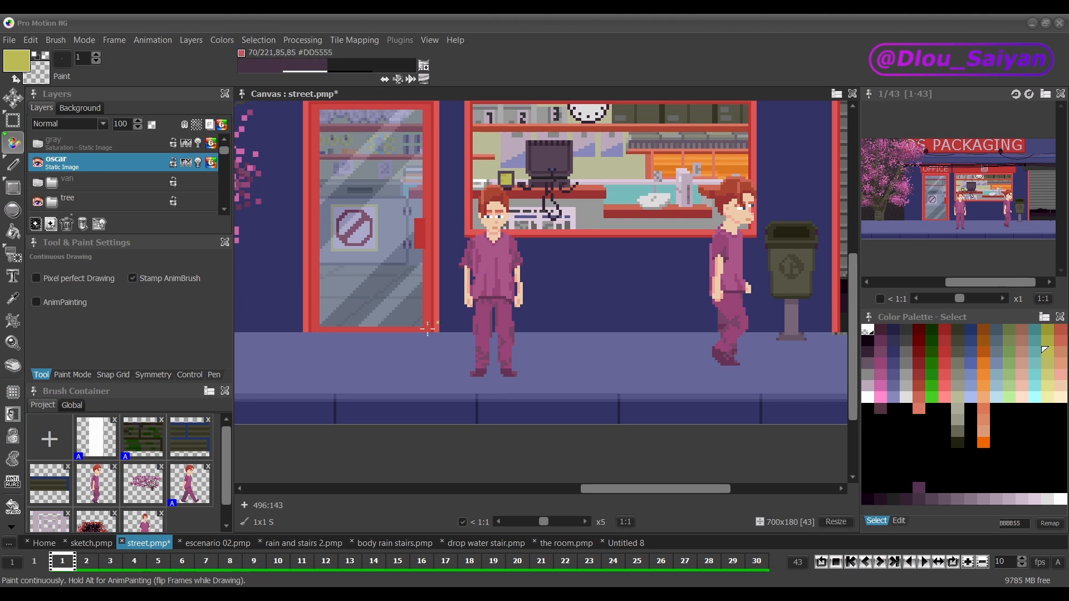
{"action": "mouse_move", "coordinate": [499, 299]}
{"action": "left_mouse_down"}
{"action": "mouse_move", "coordinate": [549, 268]}
{"action": "mouse_move", "coordinate": [468, 351]}
{"action": "mouse_move", "coordinate": [511, 304]}
{"action": "left_mouse_up"}
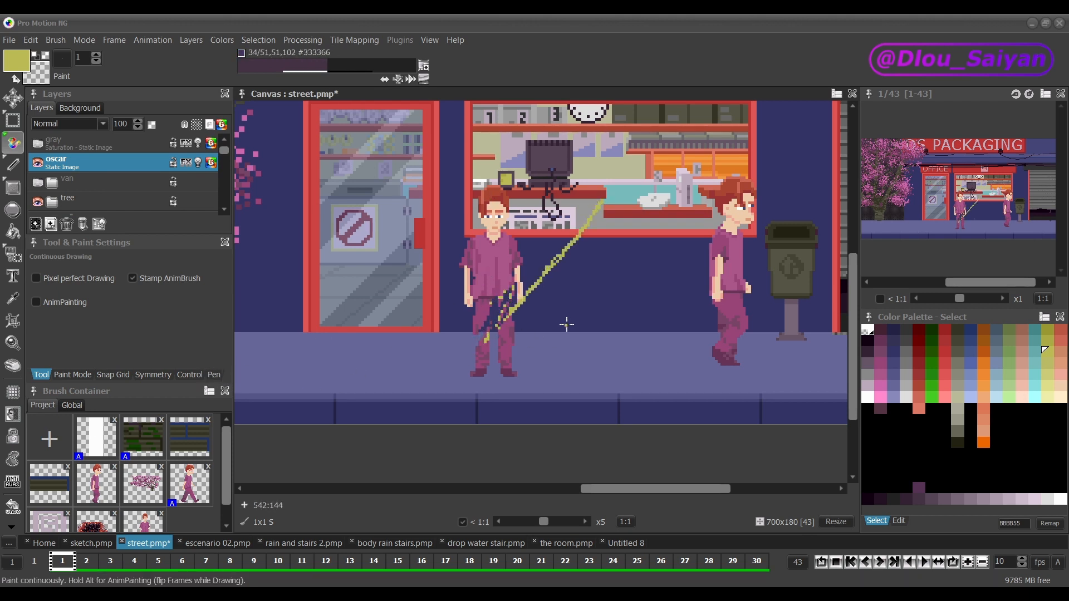
{"action": "key", "text": "ctrl+z"}
{"action": "key", "text": "ctrl+z"}
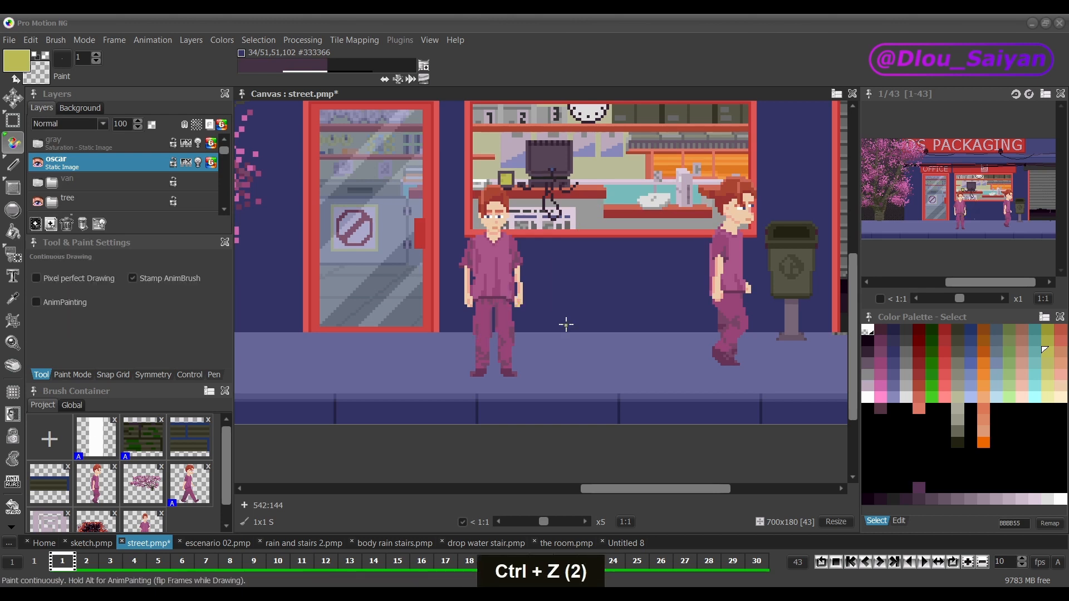
Step: Turn on Fix Background, enlarge the brush to 17, and paint broad yellow strokes over the standing man
{"action": "left_click", "coordinate": [12, 436]}
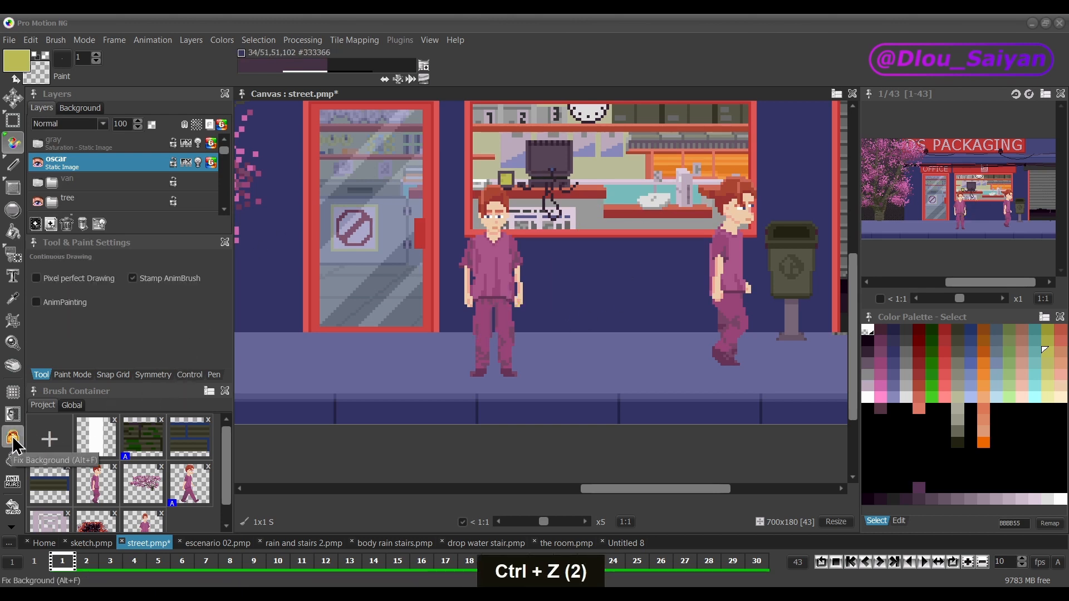
{"action": "key", "text": "shift+plus"}
{"action": "mouse_move", "coordinate": [510, 265]}
{"action": "left_mouse_down"}
{"action": "mouse_move", "coordinate": [448, 303]}
{"action": "mouse_move", "coordinate": [523, 290]}
{"action": "left_mouse_up"}
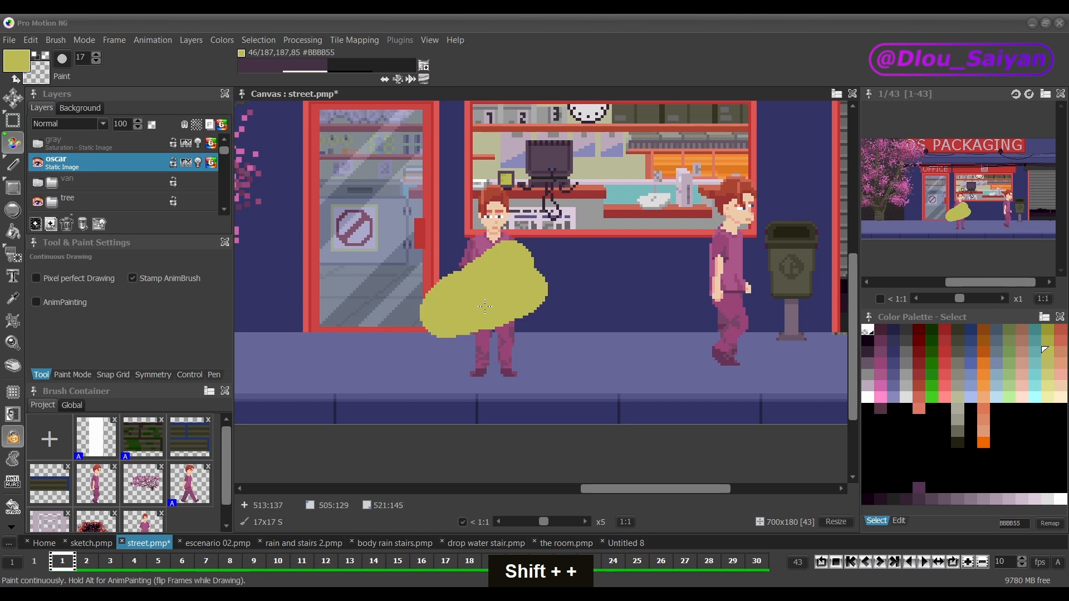
{"action": "mouse_move", "coordinate": [590, 297]}
{"action": "left_mouse_down"}
{"action": "mouse_move", "coordinate": [435, 337]}
{"action": "mouse_move", "coordinate": [529, 263]}
{"action": "mouse_move", "coordinate": [545, 234]}
{"action": "left_mouse_up"}
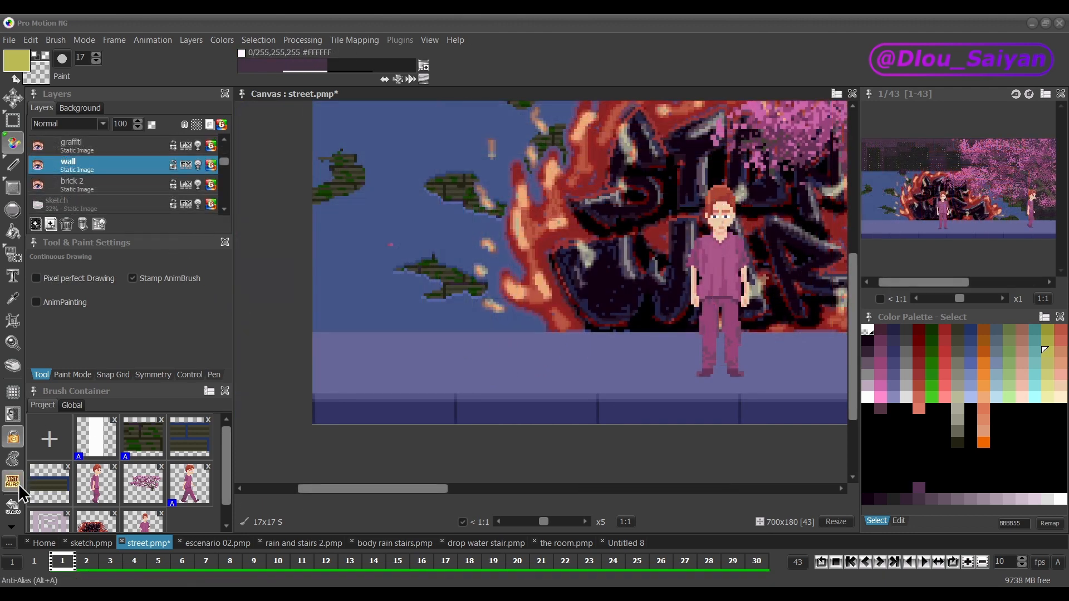
Step: Turn on Anti-Alias, turn off Fix Background, and paint a large wavy yellow shape on the wall layer beside the graffiti
{"action": "left_click", "coordinate": [15, 485]}
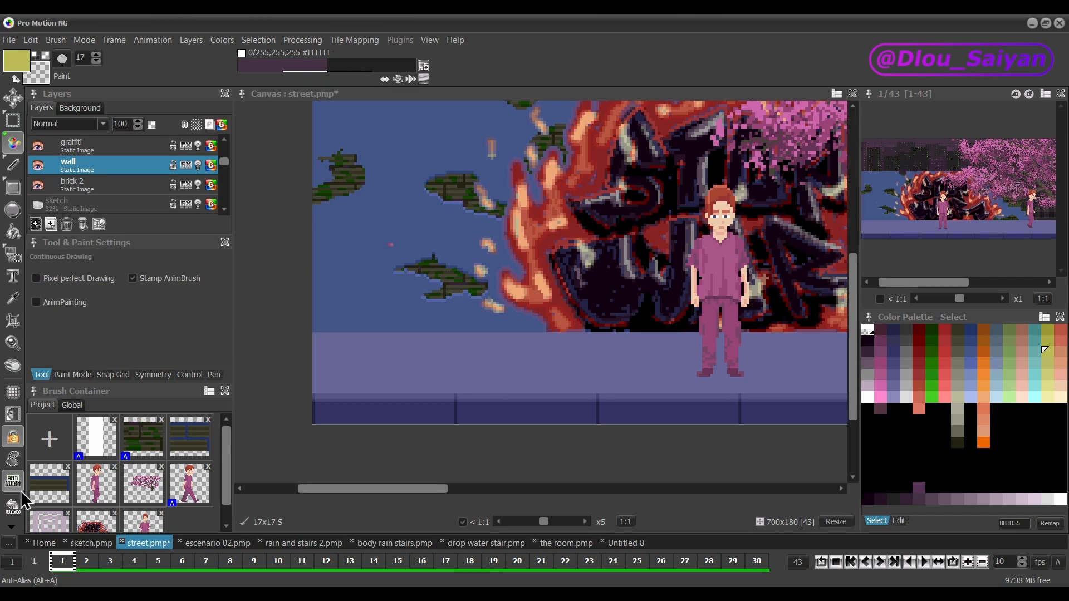
{"action": "left_click", "coordinate": [14, 440]}
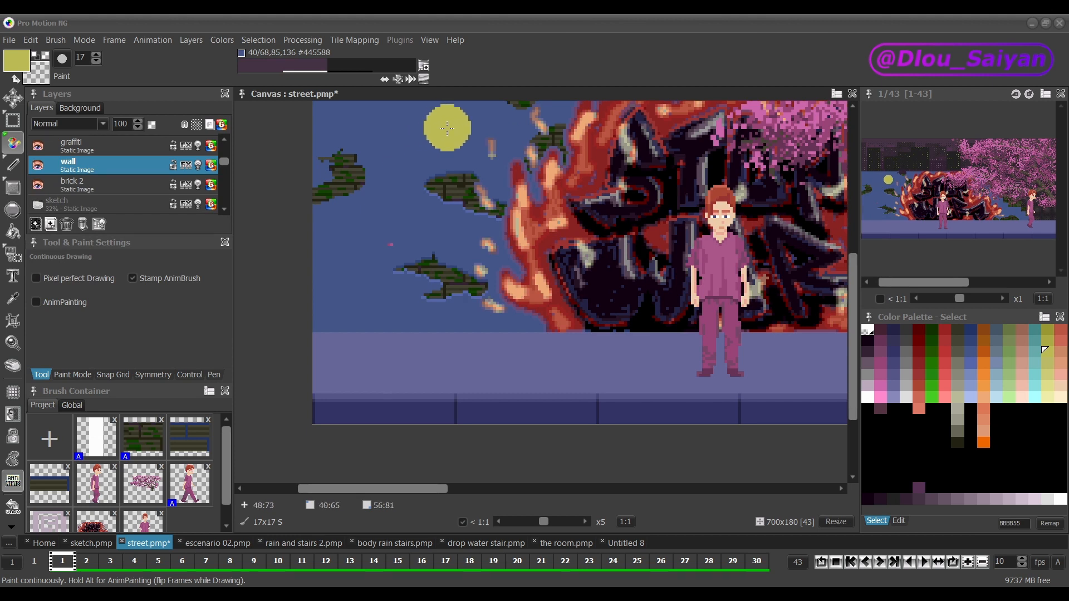
{"action": "mouse_move", "coordinate": [448, 130]}
{"action": "left_mouse_down"}
{"action": "mouse_move", "coordinate": [378, 156]}
{"action": "mouse_move", "coordinate": [357, 184]}
{"action": "mouse_move", "coordinate": [367, 196]}
{"action": "mouse_move", "coordinate": [420, 195]}
{"action": "mouse_move", "coordinate": [439, 206]}
{"action": "mouse_move", "coordinate": [437, 224]}
{"action": "mouse_move", "coordinate": [375, 243]}
{"action": "mouse_move", "coordinate": [367, 265]}
{"action": "left_mouse_up"}
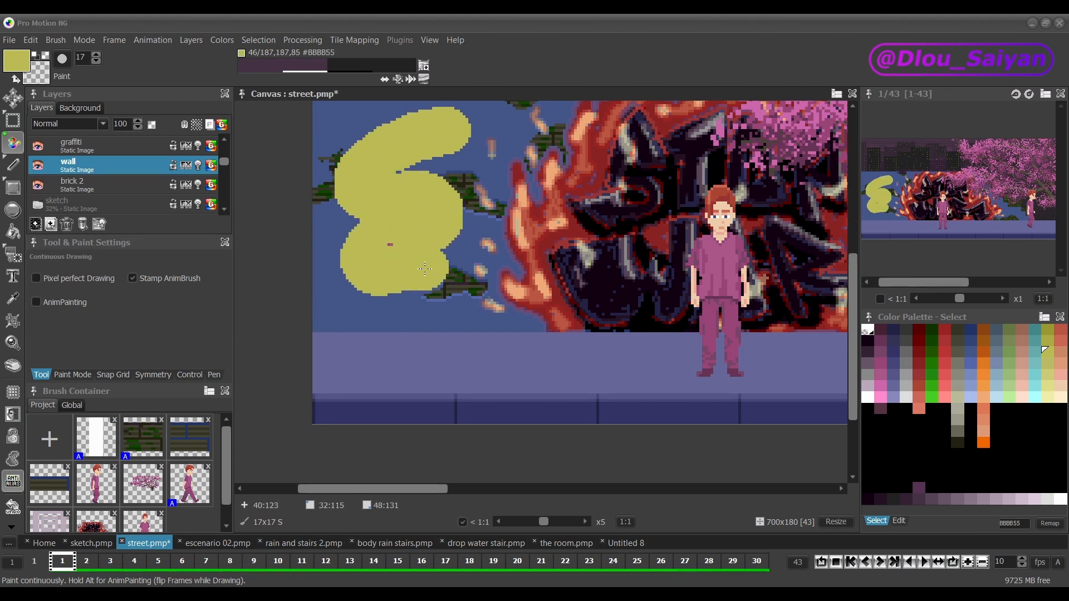
{"action": "mouse_move", "coordinate": [428, 298]}
{"action": "left_mouse_down"}
{"action": "mouse_move", "coordinate": [356, 333]}
{"action": "mouse_move", "coordinate": [440, 329]}
{"action": "mouse_move", "coordinate": [393, 321]}
{"action": "left_mouse_up"}
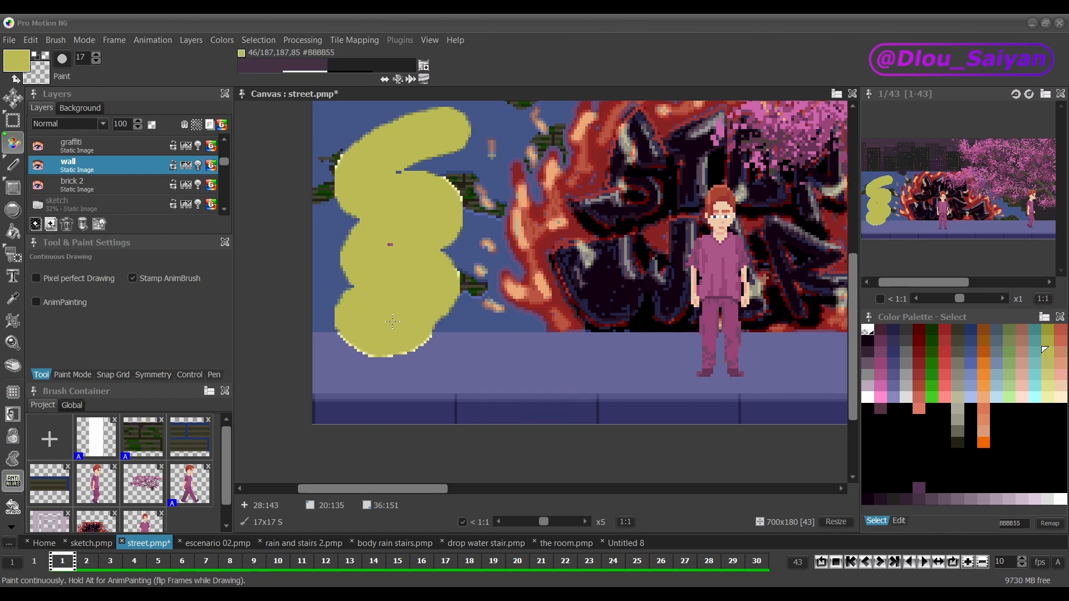
{"action": "key", "text": "plus"}
{"action": "key", "text": "plus"}
{"action": "key", "text": "plus"}
{"action": "key", "text": "plus"}
{"action": "key", "text": "minus"}
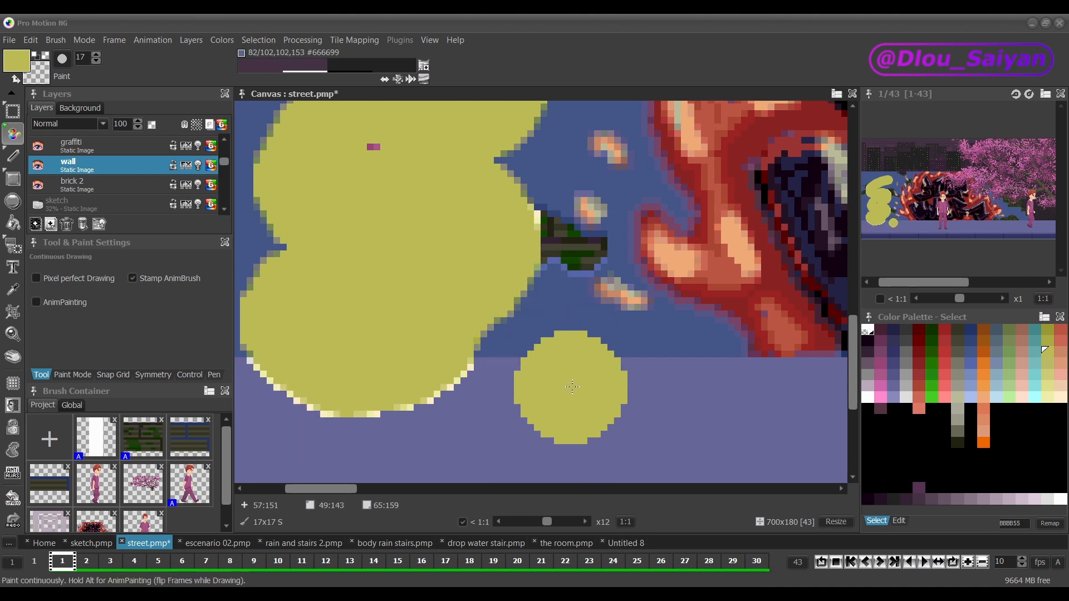
Step: Undo the yellow strokes on the wall, and redo the last undone change
{"action": "key", "text": "ctrl+z"}
{"action": "key", "text": "ctrl+z"}
{"action": "key", "text": "ctrl+z"}
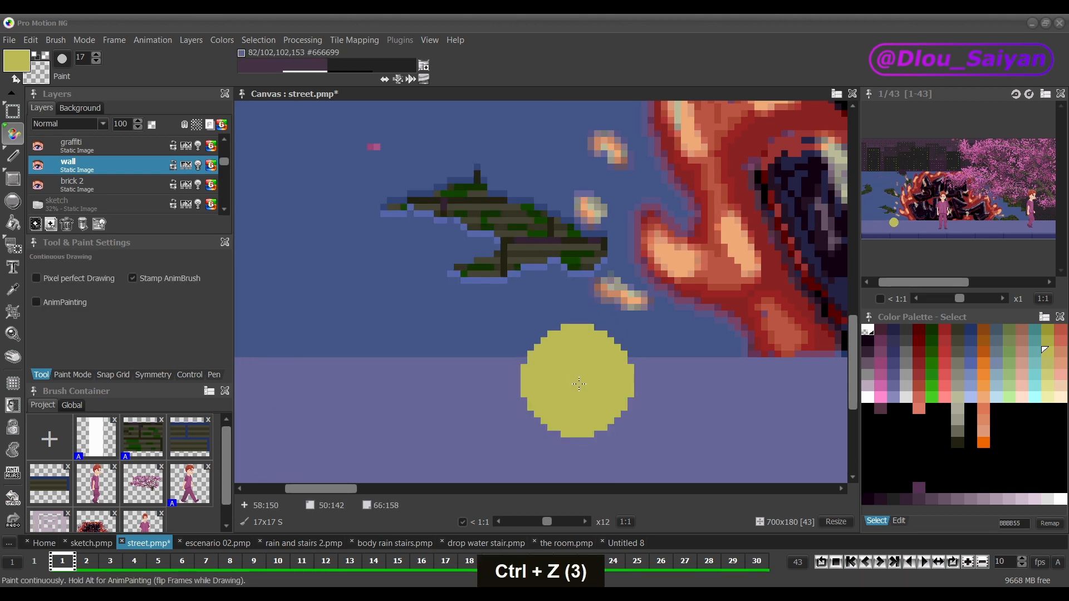
{"action": "key", "text": "ctrl"}
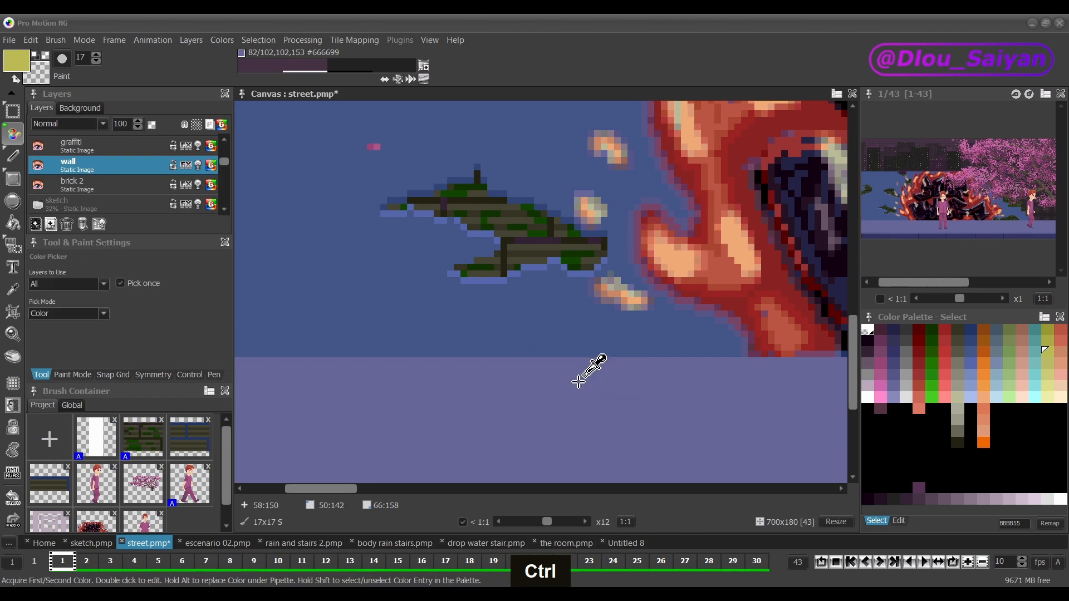
{"action": "key", "text": "ctrl+y"}
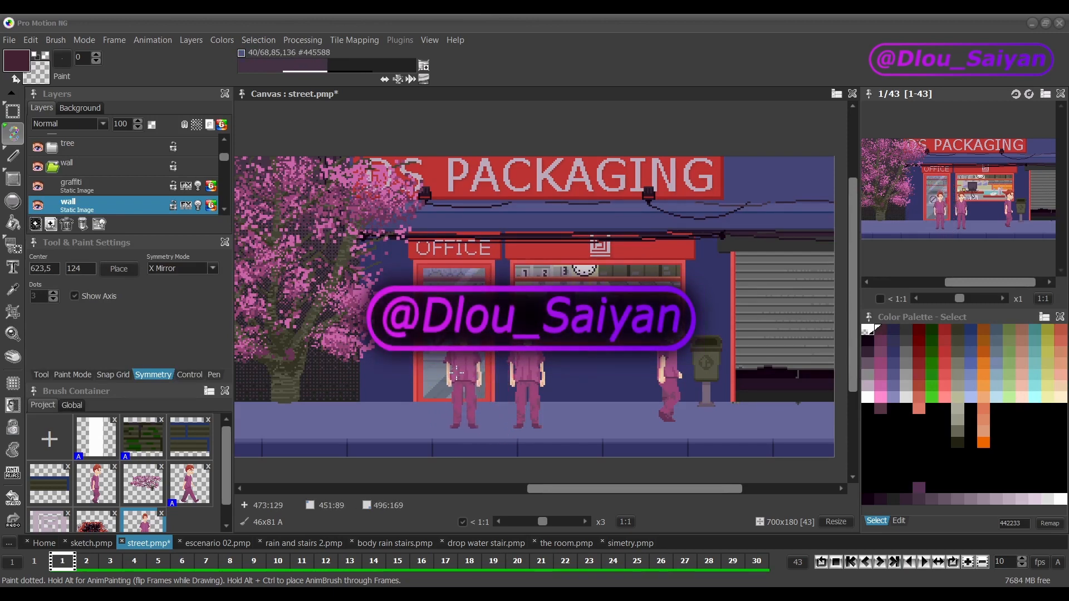
Step: Pick the animated walking man brush from the project brushes
{"action": "left_click", "coordinate": [192, 498]}
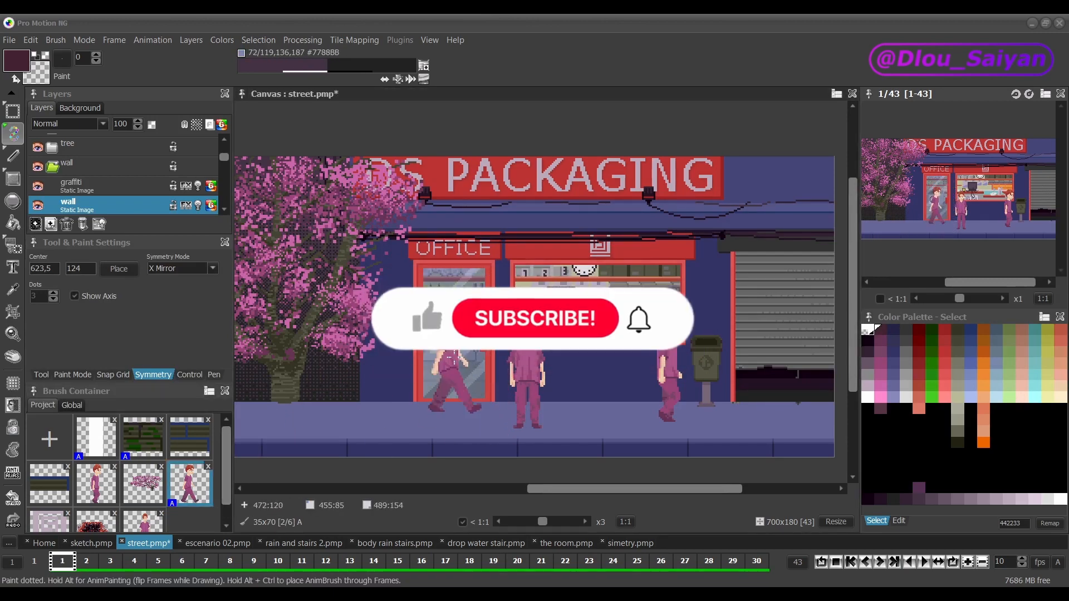